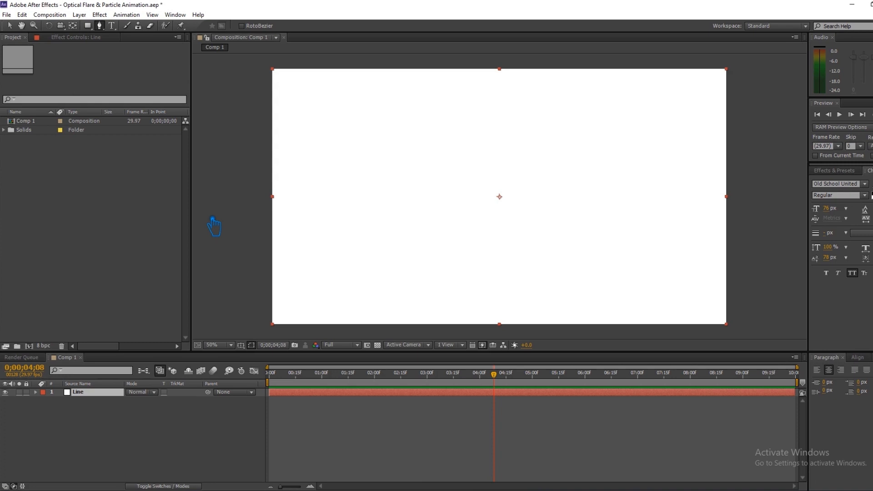
Draw an open three-point wavy mask path on the Line layer with the Pen tool, running from beyond the frame's left edge to beyond its right.
{"action": "left_click", "coordinate": [202, 213]}
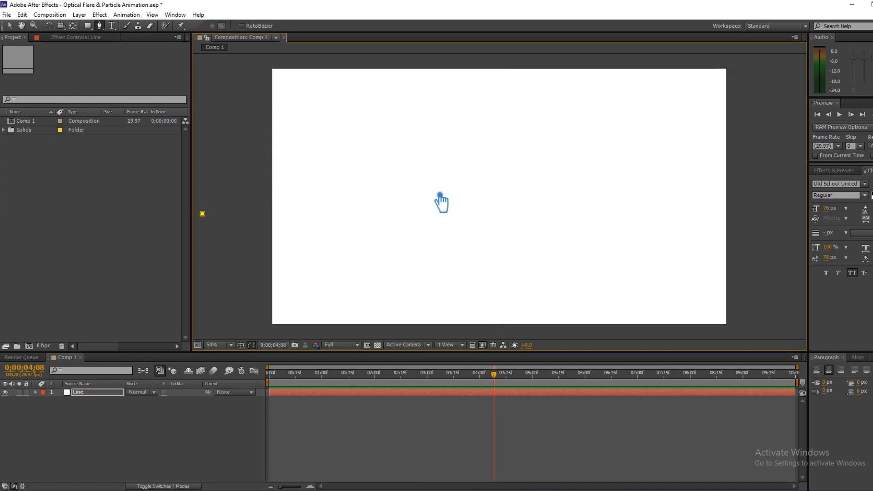
{"action": "left_click_drag", "start_coordinate": [506, 210], "coordinate": [696, 310]}
{"action": "key", "text": "ctrl+z"}
{"action": "left_click_drag", "start_coordinate": [483, 138], "coordinate": [643, 190]}
{"action": "key", "text": "ctrl+z"}
{"action": "left_click_drag", "start_coordinate": [484, 161], "coordinate": [651, 216]}
{"action": "left_click_drag", "start_coordinate": [766, 139], "coordinate": [803, 126]}
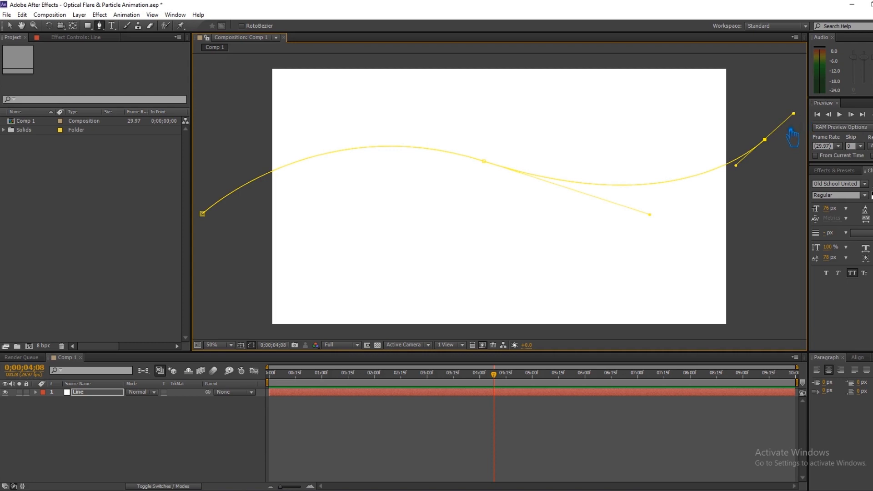
{"action": "key", "text": "a"}
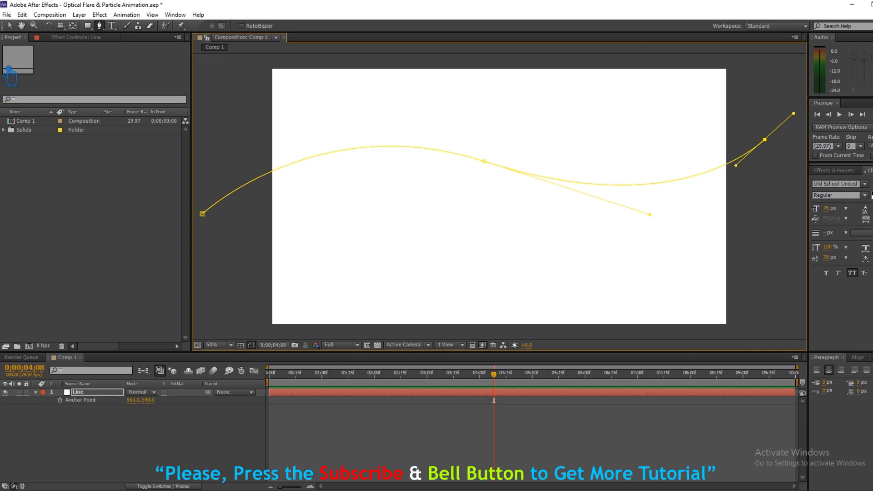
{"action": "left_click", "coordinate": [10, 26]}
{"action": "left_click", "coordinate": [236, 243]}
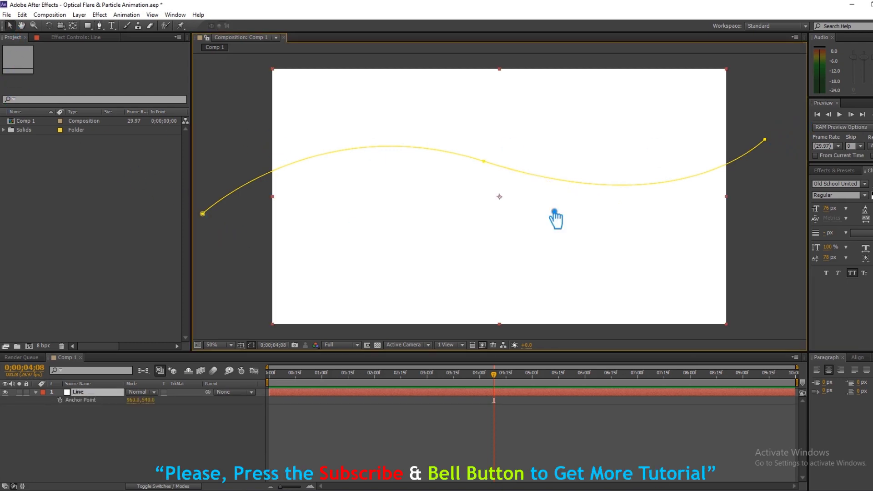
{"action": "left_click", "coordinate": [755, 167]}
{"action": "left_click", "coordinate": [751, 168]}
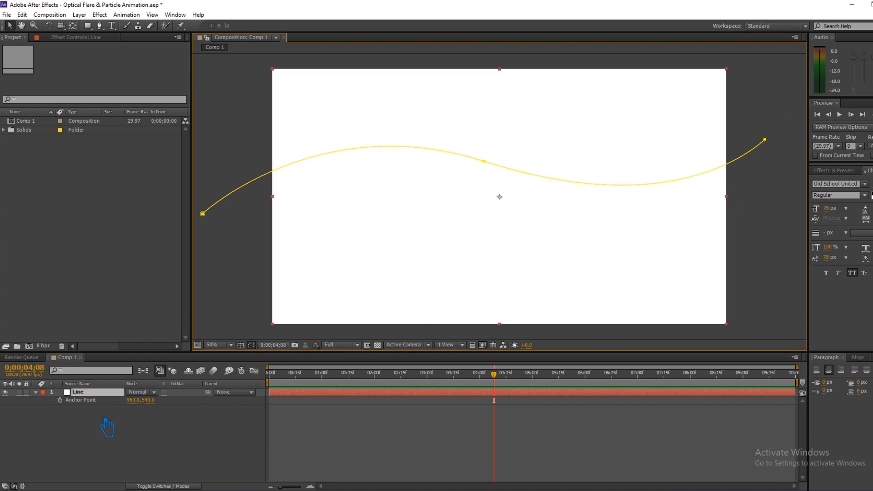
Collapse the Line layer's properties and hide the layer in the composition.
{"action": "left_click", "coordinate": [36, 392]}
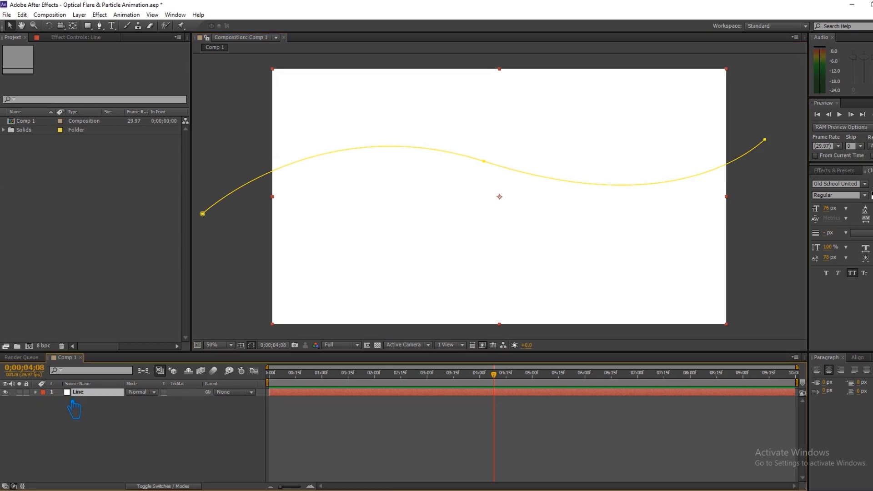
{"action": "left_click", "coordinate": [5, 392]}
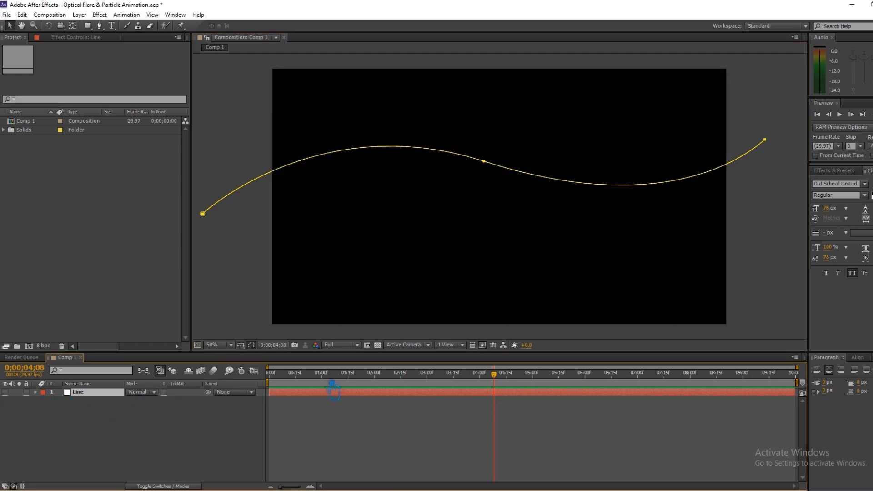
{"action": "left_click_drag", "start_coordinate": [547, 185], "coordinate": [573, 194]}
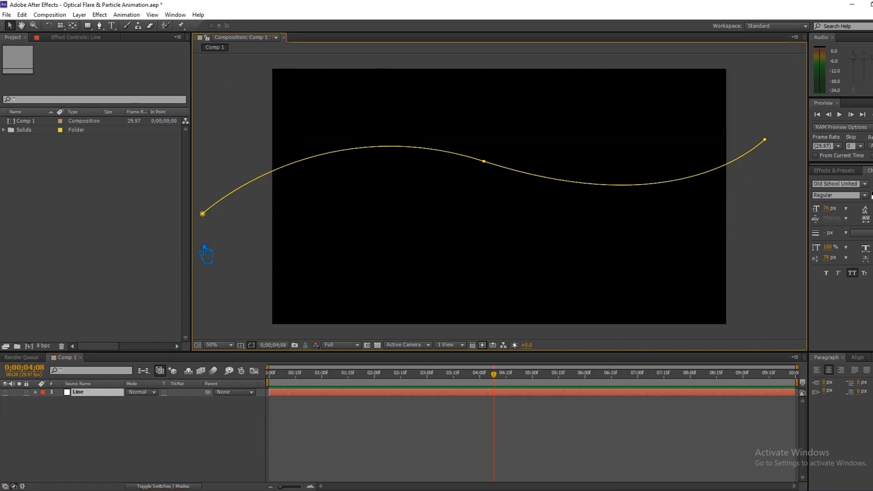
Shift all three points of the mask path together, slightly right and down, keeping both ends outside the frame.
{"action": "left_click", "coordinate": [205, 214]}
{"action": "left_click", "coordinate": [485, 162]}
{"action": "left_click", "coordinate": [768, 142], "text": "shift"}
{"action": "key", "text": "Right"}
{"action": "key", "text": "Right"}
{"action": "key", "text": "Right"}
{"action": "key", "text": "Right"}
{"action": "key", "text": "Right"}
{"action": "key", "text": "Right"}
{"action": "key", "text": "Right"}
{"action": "key", "text": "Right"}
{"action": "key", "text": "Right"}
{"action": "key", "text": "Right"}
{"action": "key", "text": "Right"}
{"action": "key", "text": "Right"}
{"action": "key", "text": "Right"}
{"action": "key", "text": "Right"}
{"action": "key", "text": "Right"}
{"action": "key", "text": "Right"}
{"action": "key", "text": "Right"}
{"action": "key", "text": "Right"}
{"action": "key", "text": "Right"}
{"action": "key", "text": "Right"}
{"action": "key", "text": "Right"}
{"action": "key", "text": "Right"}
{"action": "key", "text": "Right"}
{"action": "key", "text": "Right"}
{"action": "key", "text": "Right"}
{"action": "key", "text": "Right"}
{"action": "key", "text": "Right"}
{"action": "key", "text": "Right"}
{"action": "key", "text": "Right"}
{"action": "key", "text": "Right"}
{"action": "key", "text": "Right"}
{"action": "key", "text": "Right"}
{"action": "key", "text": "Right"}
{"action": "key", "text": "Right"}
{"action": "key", "text": "Right"}
{"action": "key", "text": "Right"}
{"action": "key", "text": "Right"}
{"action": "key", "text": "Right"}
{"action": "key", "text": "Right"}
{"action": "key", "text": "Right"}
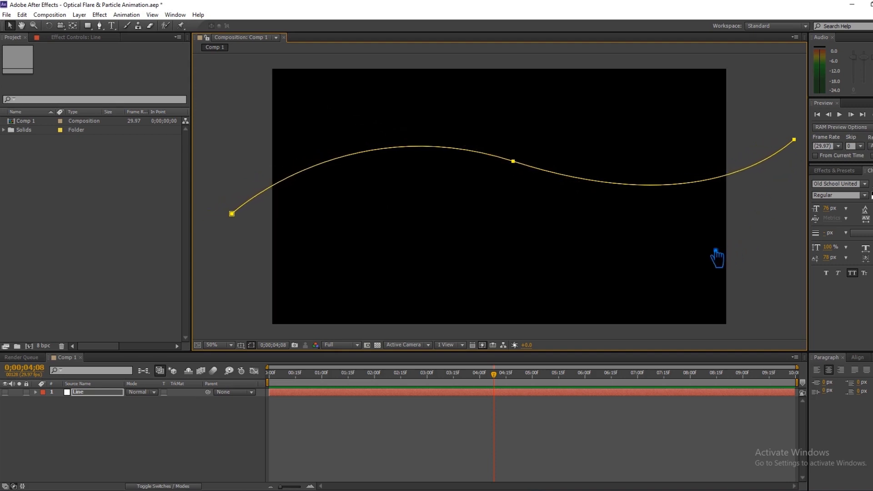
{"action": "key", "text": "Left"}
{"action": "key", "text": "Left"}
{"action": "key", "text": "Left"}
{"action": "key", "text": "Left"}
{"action": "key", "text": "Left"}
{"action": "key", "text": "Left"}
{"action": "key", "text": "Left"}
{"action": "key", "text": "Left"}
{"action": "key", "text": "Left"}
{"action": "key", "text": "Left"}
{"action": "key", "text": "Left"}
{"action": "key", "text": "Left"}
{"action": "key", "text": "Left"}
{"action": "key", "text": "Left"}
{"action": "key", "text": "Left"}
{"action": "key", "text": "Left"}
{"action": "key", "text": "Left"}
{"action": "key", "text": "Left"}
{"action": "key", "text": "Left"}
{"action": "key", "text": "Left"}
{"action": "key", "text": "Down"}
{"action": "key", "text": "Down"}
{"action": "key", "text": "Down"}
{"action": "key", "text": "Down"}
{"action": "key", "text": "Down"}
{"action": "key", "text": "Down"}
{"action": "key", "text": "Down"}
{"action": "key", "text": "Down"}
{"action": "key", "text": "Down"}
{"action": "key", "text": "Down"}
{"action": "key", "text": "Down"}
{"action": "key", "text": "Down"}
{"action": "key", "text": "Down"}
{"action": "key", "text": "Down"}
{"action": "key", "text": "Down"}
{"action": "key", "text": "Down"}
{"action": "key", "text": "Down"}
{"action": "key", "text": "Down"}
{"action": "key", "text": "Down"}
{"action": "key", "text": "Down"}
{"action": "key", "text": "Down"}
{"action": "key", "text": "Down"}
{"action": "key", "text": "Down"}
{"action": "key", "text": "Down"}
{"action": "key", "text": "Down"}
{"action": "key", "text": "Down"}
{"action": "key", "text": "Down"}
{"action": "key", "text": "Down"}
{"action": "key", "text": "Down"}
{"action": "key", "text": "Down"}
{"action": "key", "text": "Down"}
{"action": "key", "text": "Down"}
{"action": "key", "text": "Down"}
{"action": "key", "text": "Down"}
{"action": "key", "text": "Down"}
{"action": "key", "text": "Down"}
{"action": "key", "text": "Down"}
{"action": "key", "text": "Down"}
{"action": "key", "text": "Down"}
{"action": "key", "text": "Down"}
{"action": "key", "text": "Down"}
Save the project and add a null object layer above the Line layer.
{"action": "left_click", "coordinate": [190, 426]}
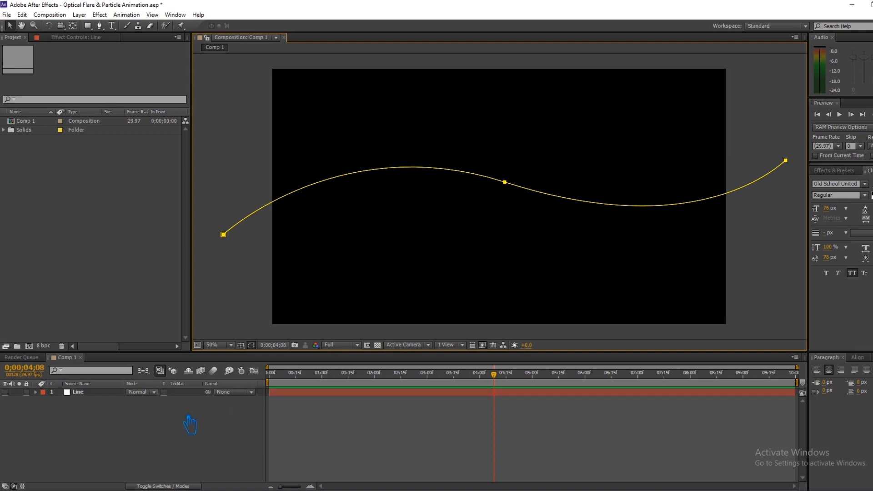
{"action": "key", "text": "ctrl+s"}
{"action": "left_click", "coordinate": [90, 394]}
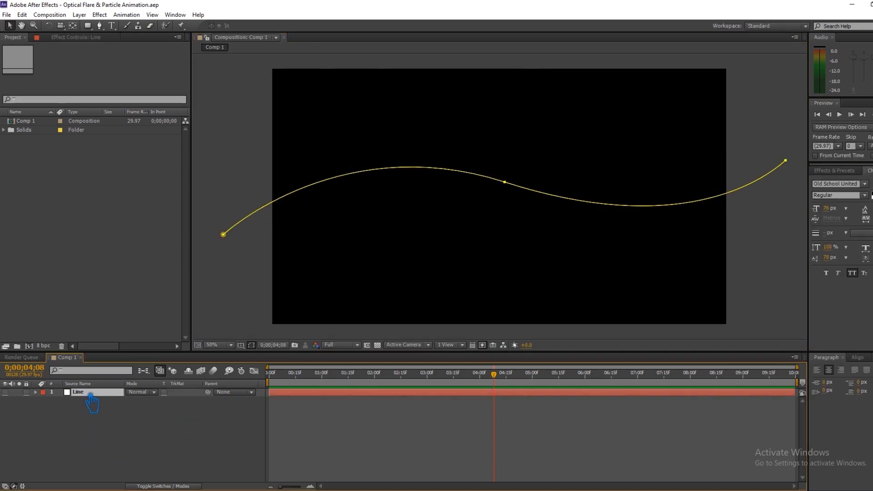
{"action": "right_click", "coordinate": [168, 407]}
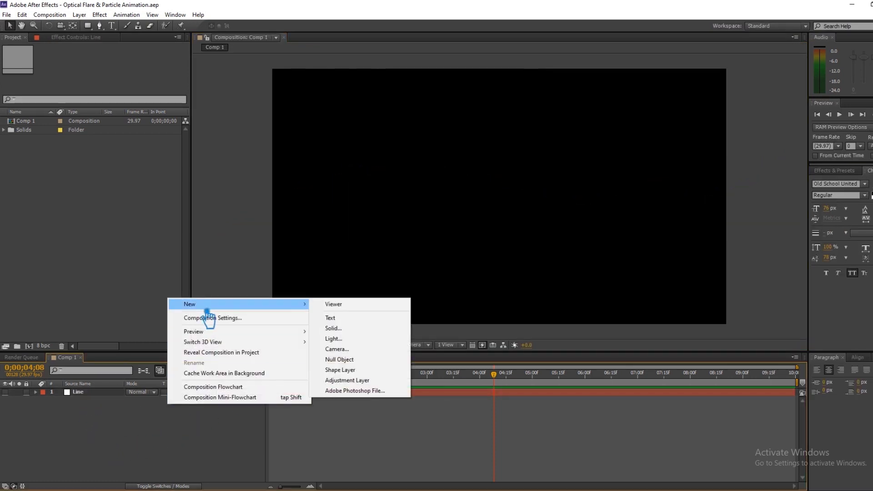
{"action": "mouse_move", "coordinate": [298, 308]}
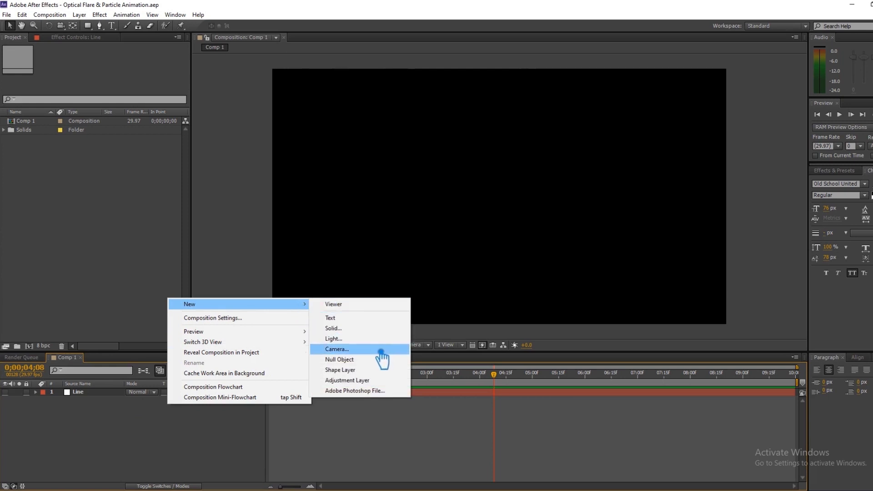
{"action": "left_click", "coordinate": [371, 362]}
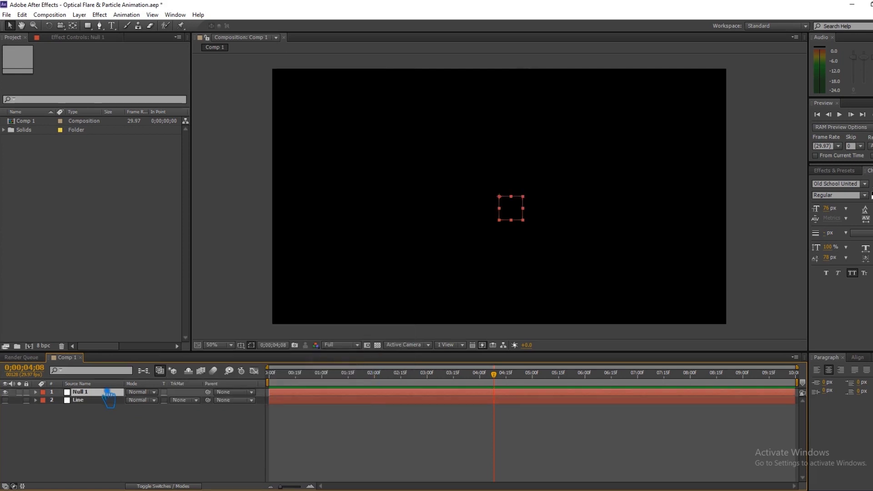
Copy the Mask Path property of Mask 1 on the Line layer.
{"action": "left_click", "coordinate": [84, 401]}
{"action": "left_click", "coordinate": [36, 400]}
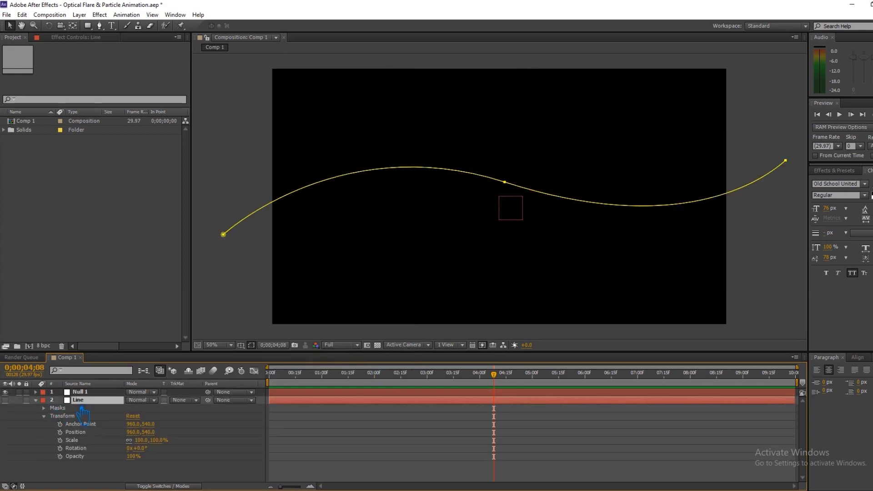
{"action": "left_click", "coordinate": [44, 416]}
{"action": "left_click", "coordinate": [43, 408]}
{"action": "left_click", "coordinate": [73, 416]}
{"action": "left_click", "coordinate": [51, 416]}
{"action": "left_click", "coordinate": [86, 424]}
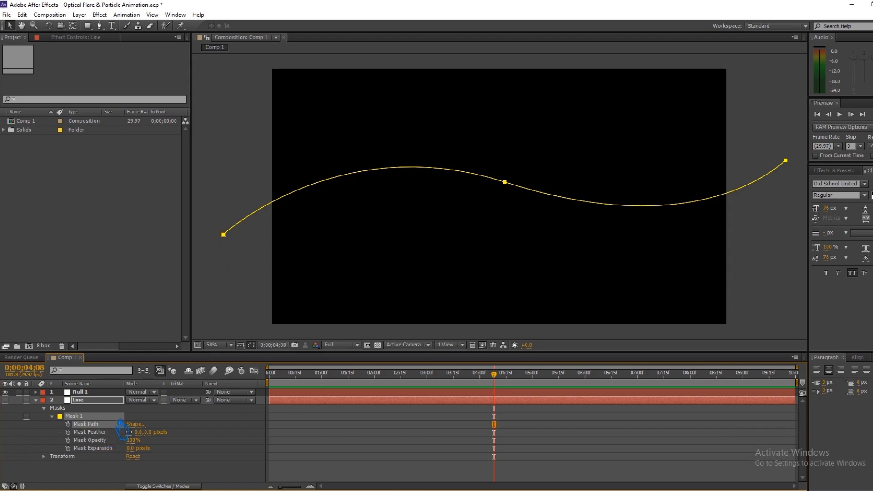
Paste the copied mask path into the Position property of the Null 1 layer at 0;00;00;00.
{"action": "left_click", "coordinate": [88, 394]}
{"action": "left_click", "coordinate": [36, 392]}
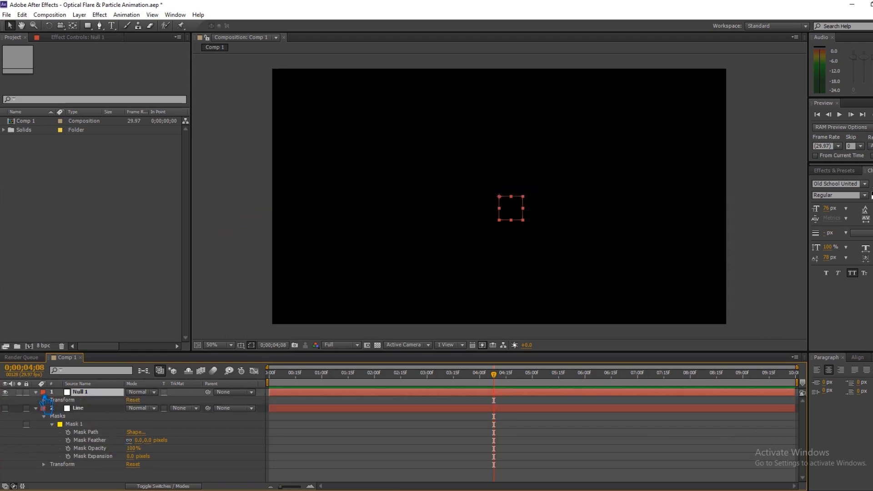
{"action": "key", "text": "Home"}
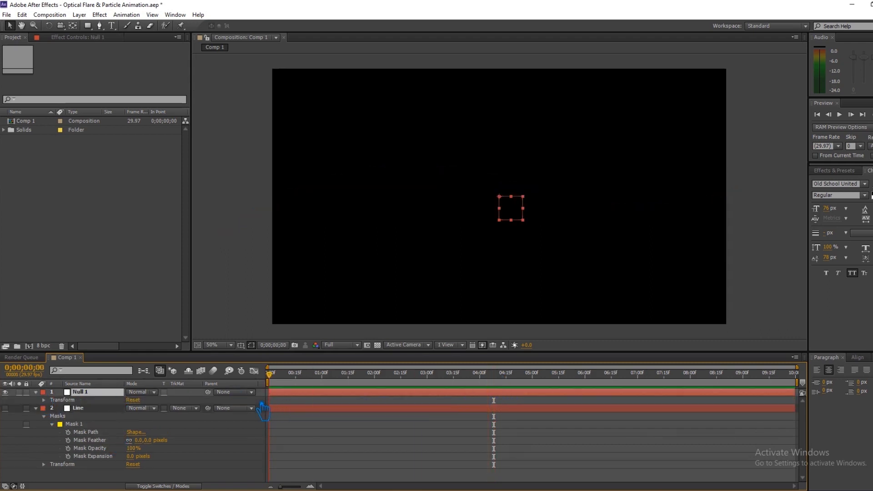
{"action": "left_click", "coordinate": [36, 409]}
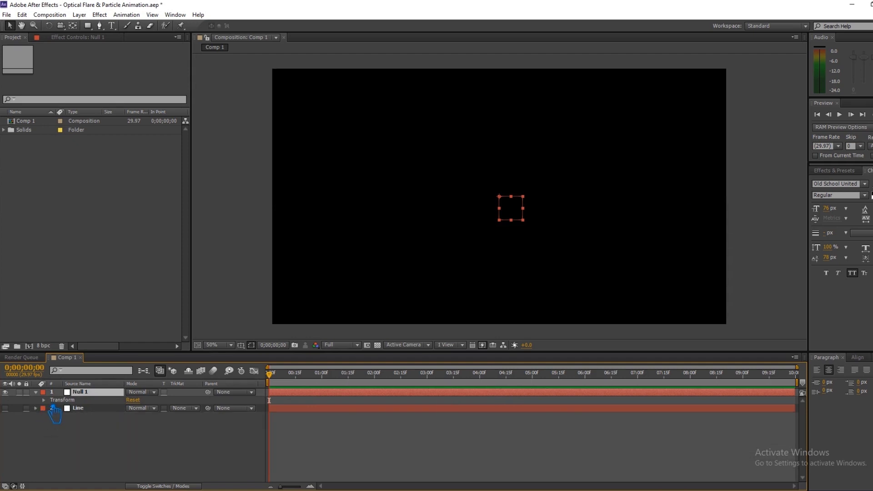
{"action": "left_click", "coordinate": [44, 400]}
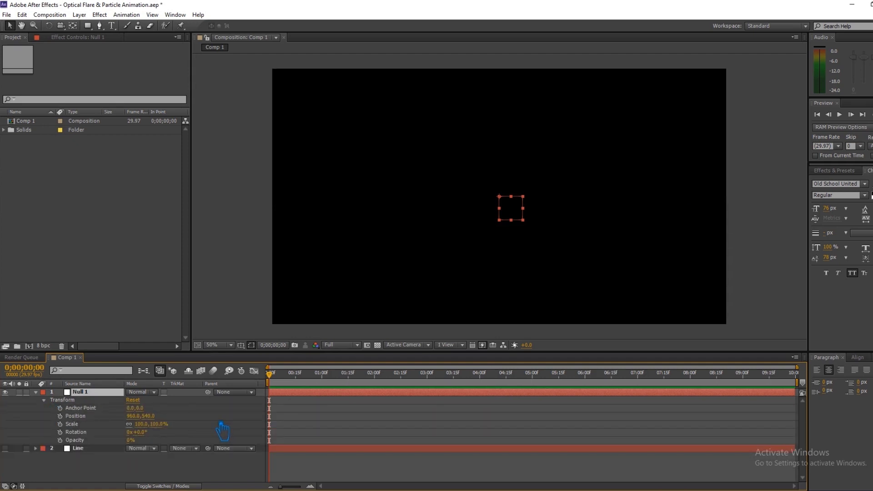
{"action": "key", "text": "ctrl+v"}
{"action": "key", "text": "ctrl+z"}
{"action": "left_click", "coordinate": [77, 416]}
{"action": "key", "text": "ctrl+v"}
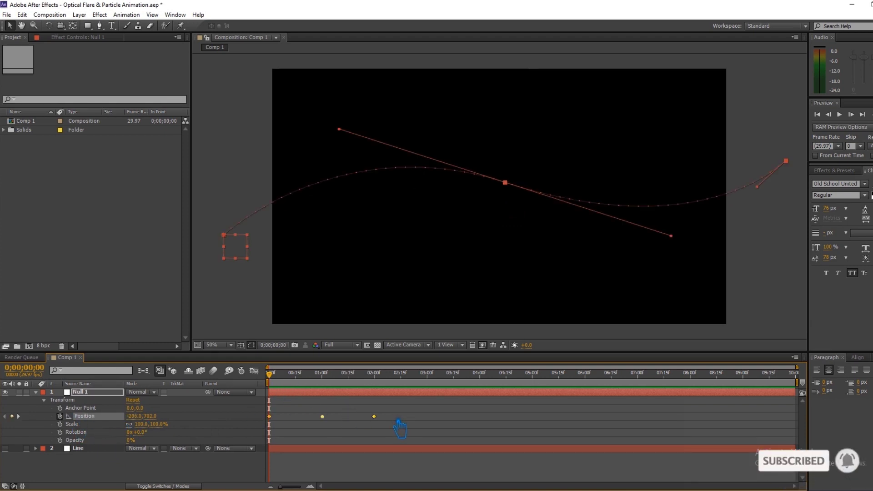
{"action": "mouse_move", "coordinate": [277, 382]}
{"action": "left_mouse_down"}
{"action": "mouse_move", "coordinate": [416, 382]}
{"action": "mouse_move", "coordinate": [269, 384]}
{"action": "left_mouse_up"}
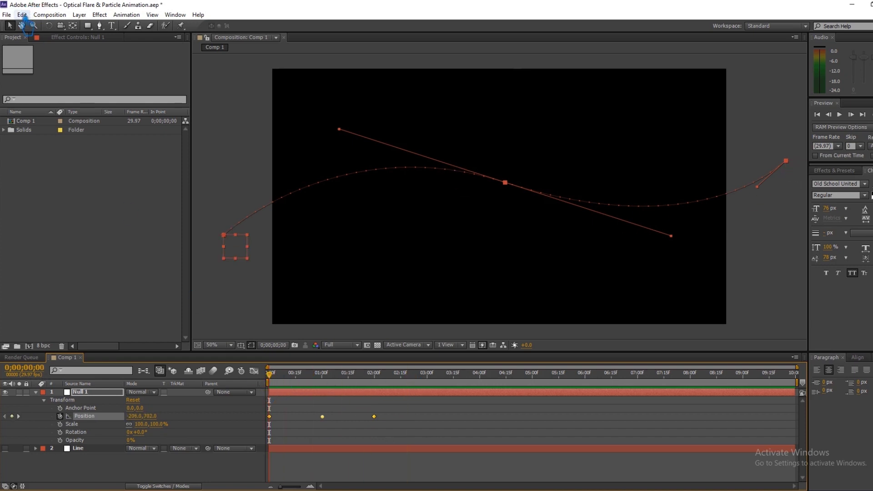
{"action": "left_click", "coordinate": [22, 14]}
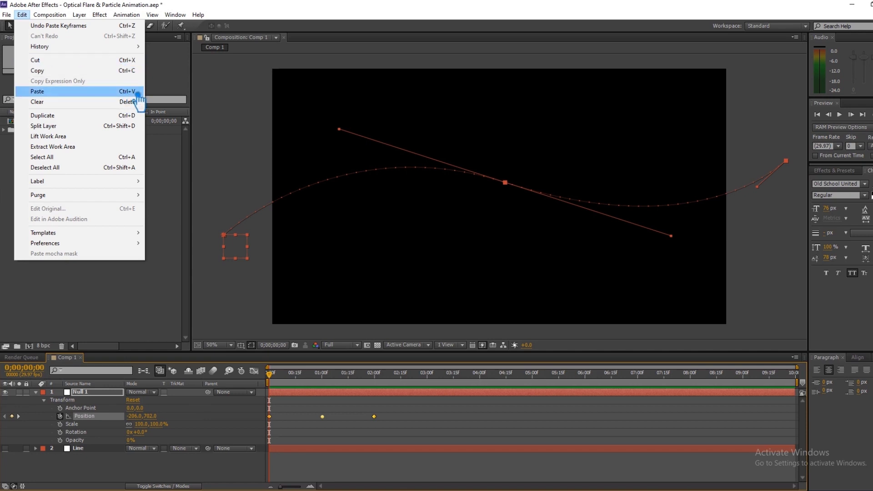
{"action": "left_click", "coordinate": [288, 453]}
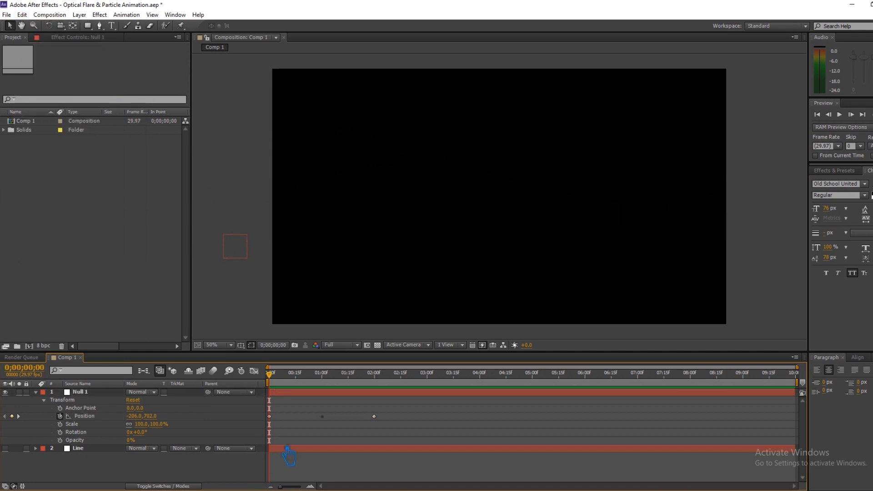
Stretch Null 1's Position keyframes from the composition start to a last keyframe at 0;00;05;00, and collapse the layer's properties.
{"action": "left_click", "coordinate": [99, 417]}
{"action": "left_click_drag", "start_coordinate": [274, 377], "coordinate": [542, 390]}
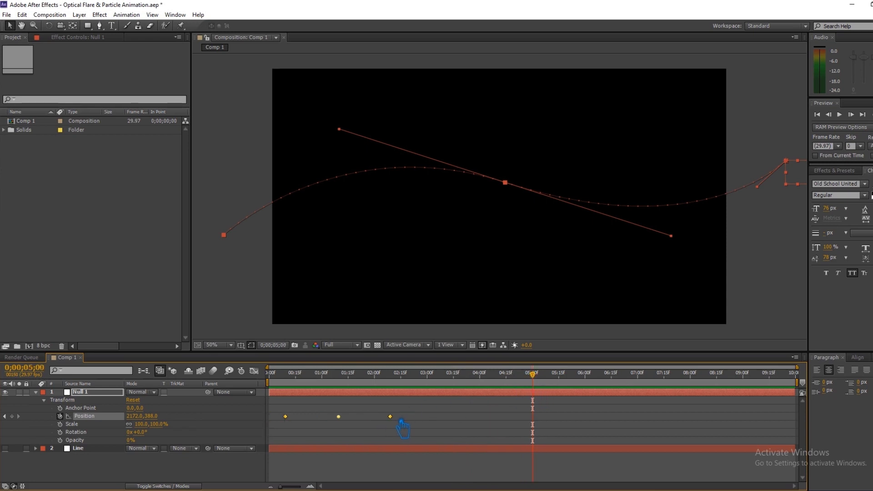
{"action": "left_click", "coordinate": [392, 430]}
{"action": "left_click_drag", "start_coordinate": [407, 428], "coordinate": [542, 433]}
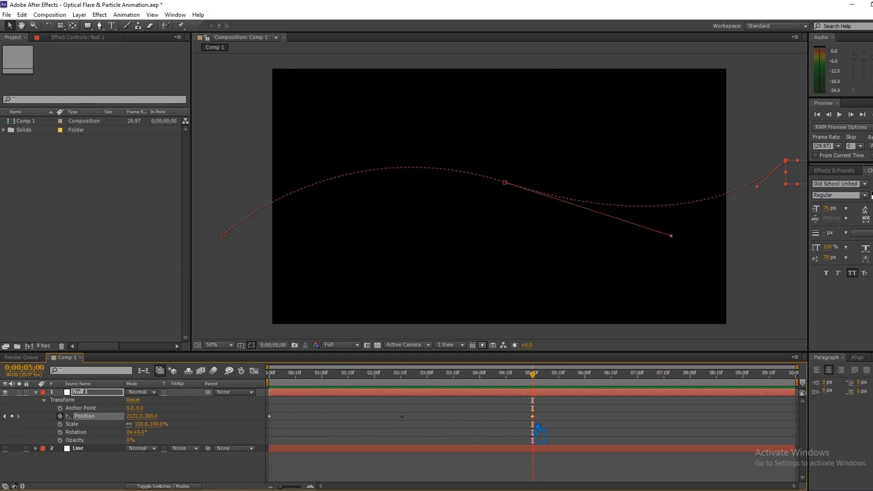
{"action": "left_click_drag", "start_coordinate": [534, 375], "coordinate": [568, 417]}
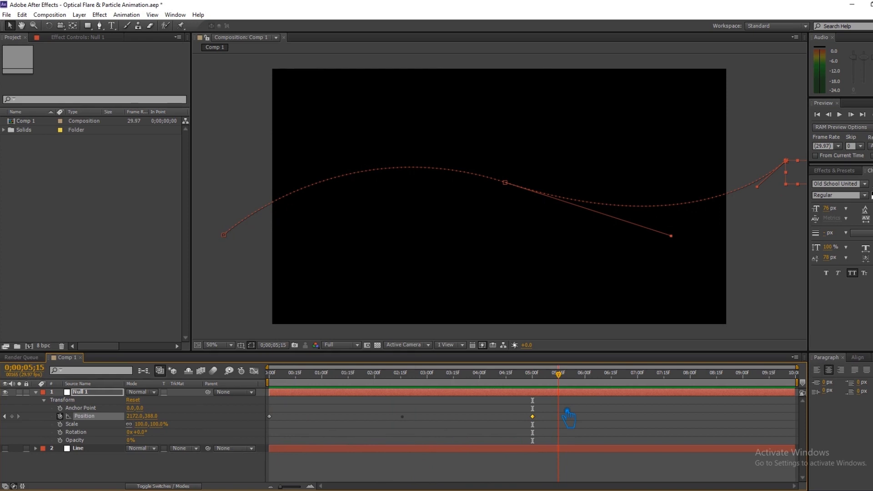
{"action": "left_click", "coordinate": [35, 392]}
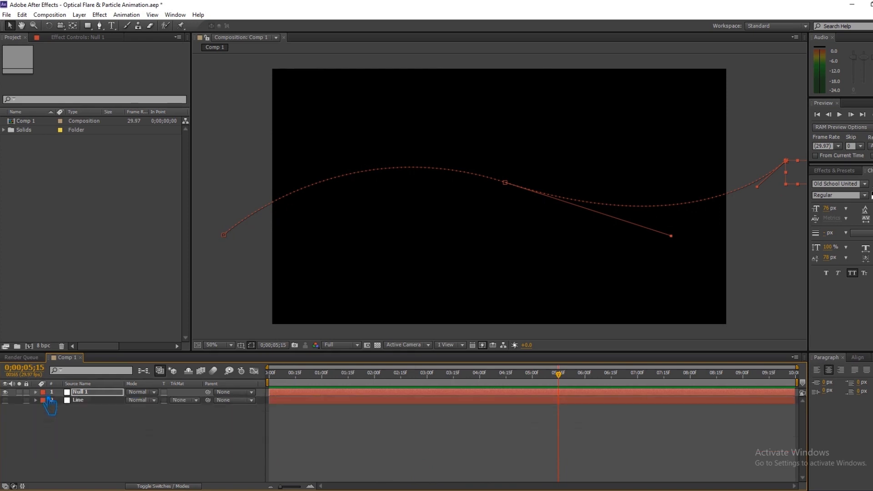
{"action": "left_click", "coordinate": [155, 463]}
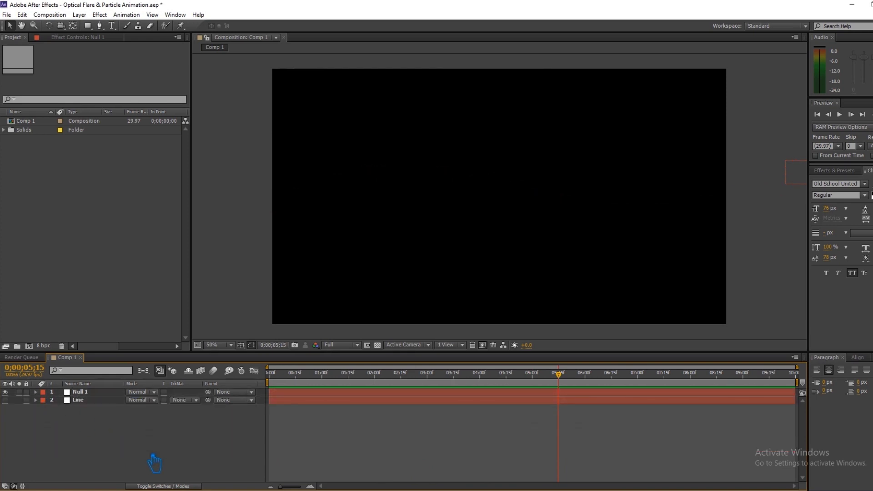
Create a white 1920 x 1080 px solid layer named particle.
{"action": "right_click", "coordinate": [169, 434]}
{"action": "mouse_move", "coordinate": [241, 332]}
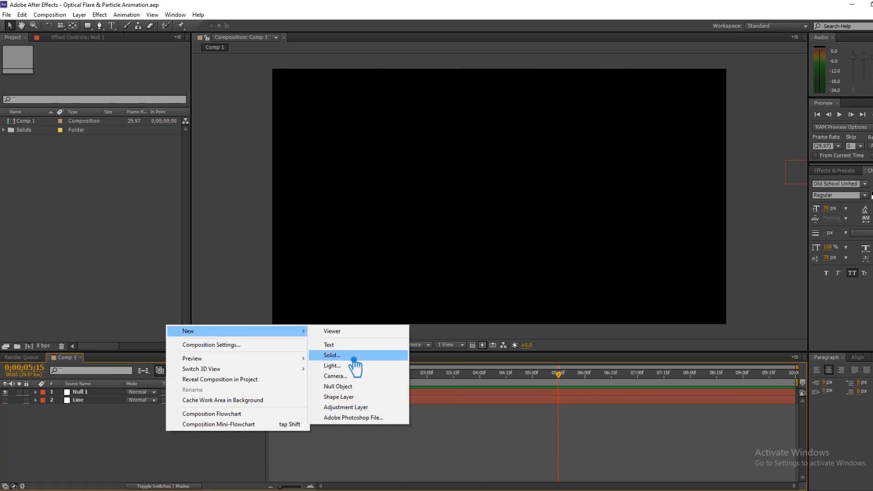
{"action": "left_click", "coordinate": [331, 355]}
{"action": "type", "text": "particle"}
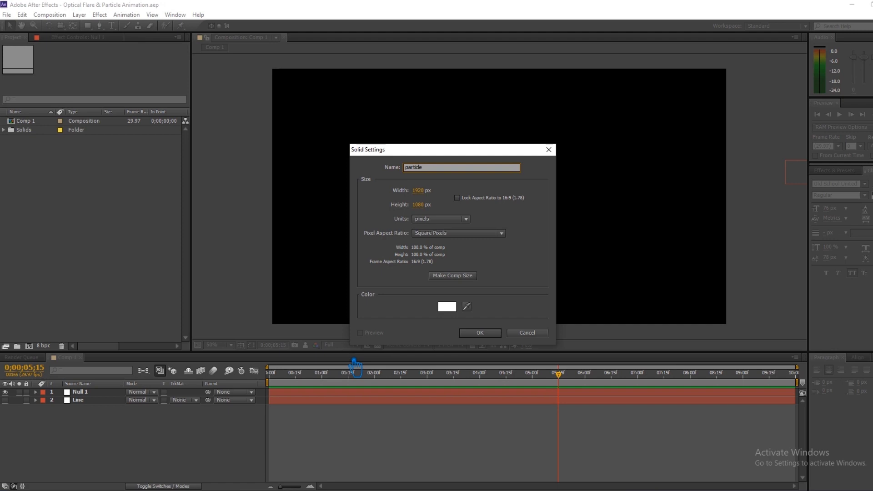
{"action": "left_click", "coordinate": [492, 335]}
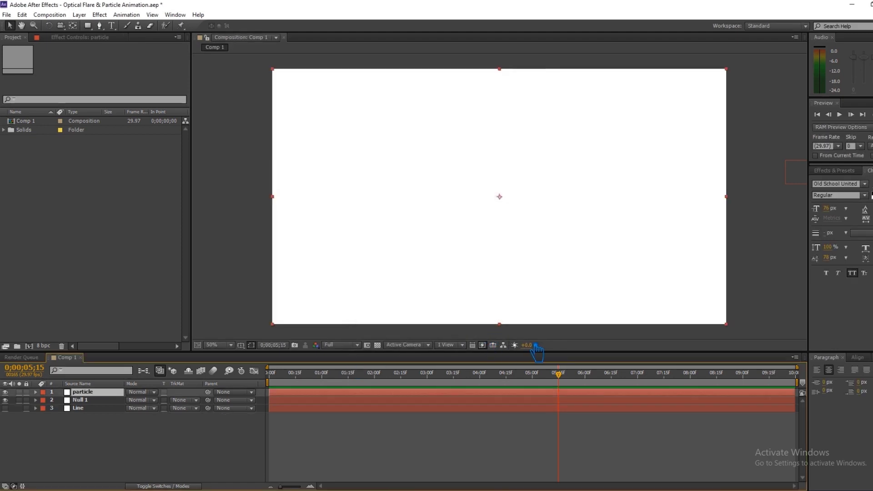
Search the effects for "parti" and apply the Trapcode Particular effect to the particle layer.
{"action": "left_click", "coordinate": [845, 182]}
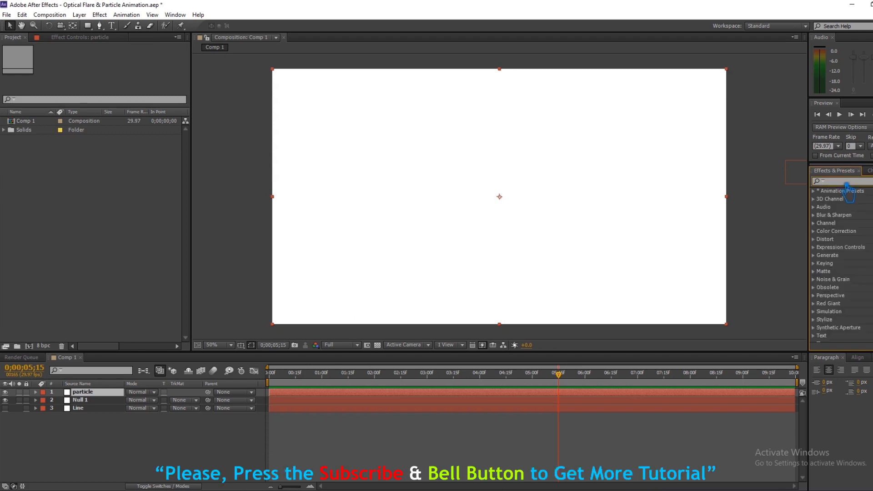
{"action": "type", "text": "parti"}
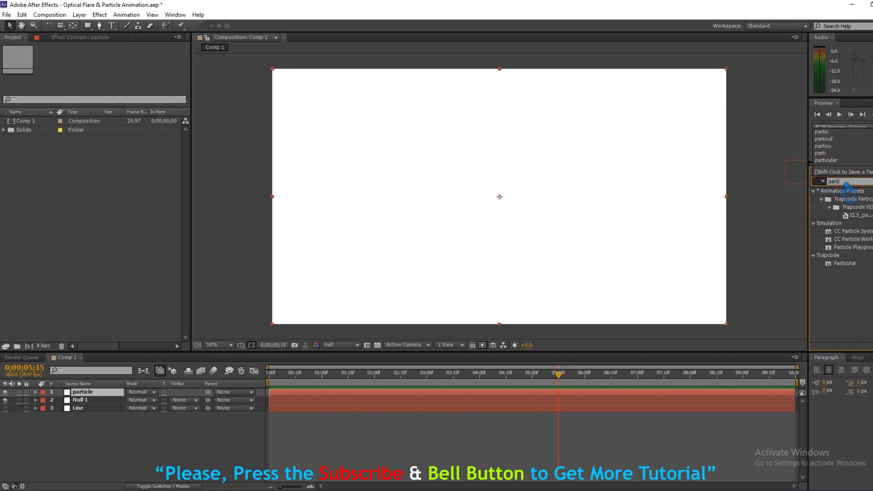
{"action": "left_click", "coordinate": [856, 266]}
{"action": "left_click_drag", "start_coordinate": [857, 269], "coordinate": [557, 255]}
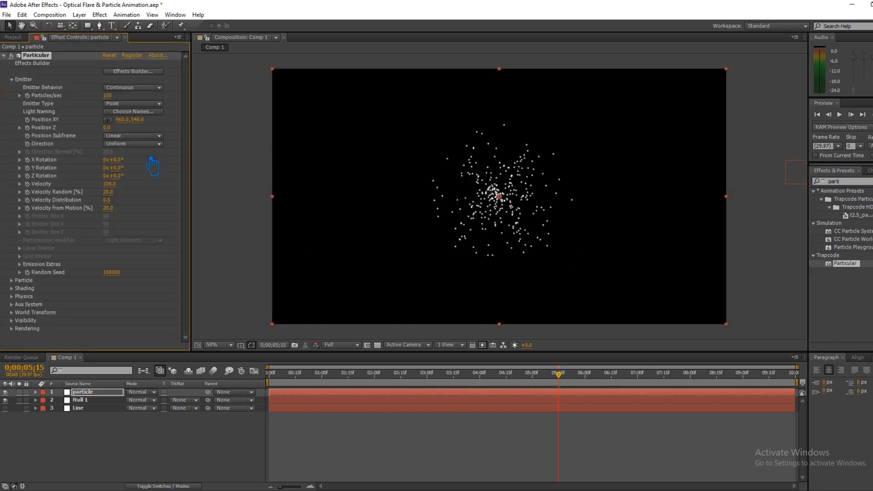
Set the Particular emitter's Particles/sec to 250.
{"action": "left_click", "coordinate": [108, 96]}
{"action": "key", "text": "Return"}
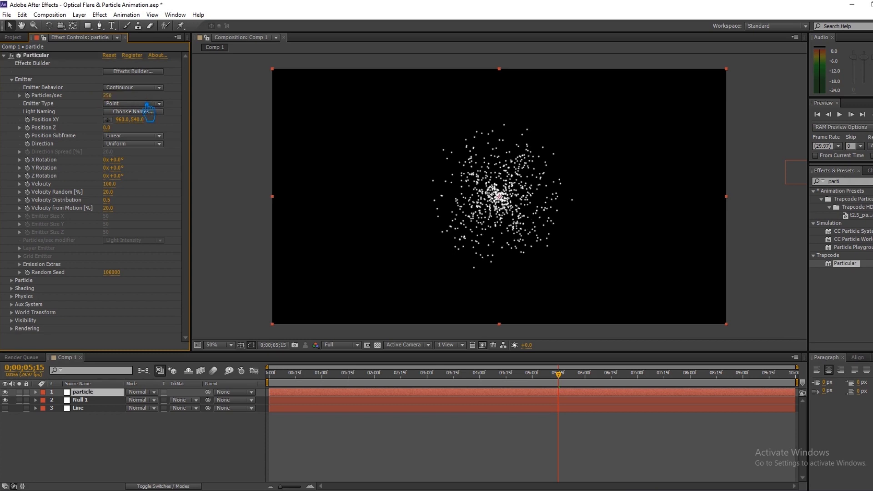
Copy all Position keyframes of the Null 1 layer and collapse the layer's properties.
{"action": "left_click", "coordinate": [79, 400]}
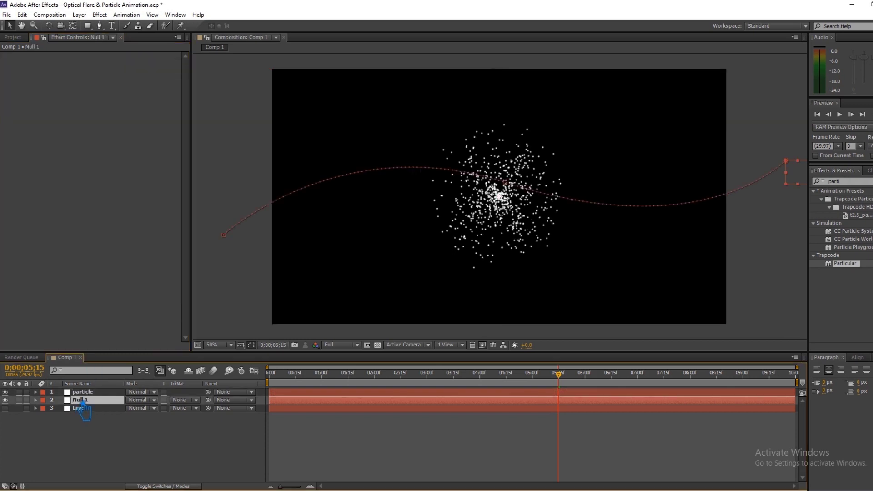
{"action": "left_click", "coordinate": [37, 401]}
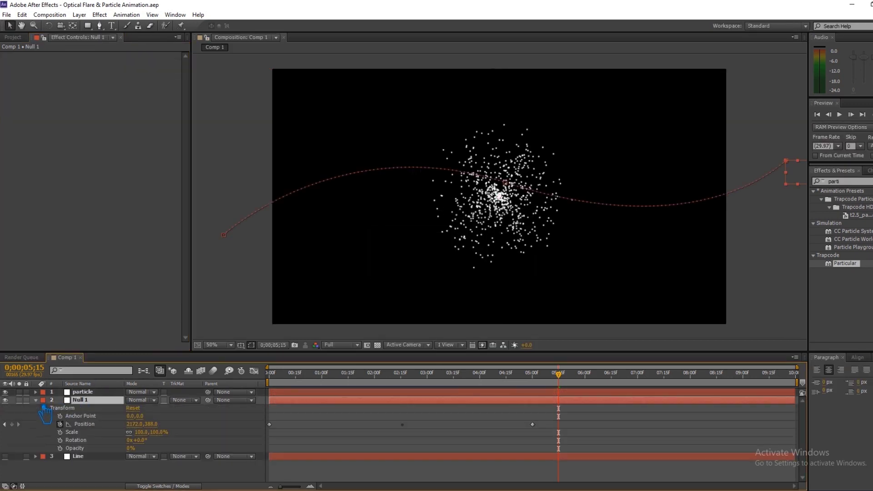
{"action": "left_click", "coordinate": [78, 425]}
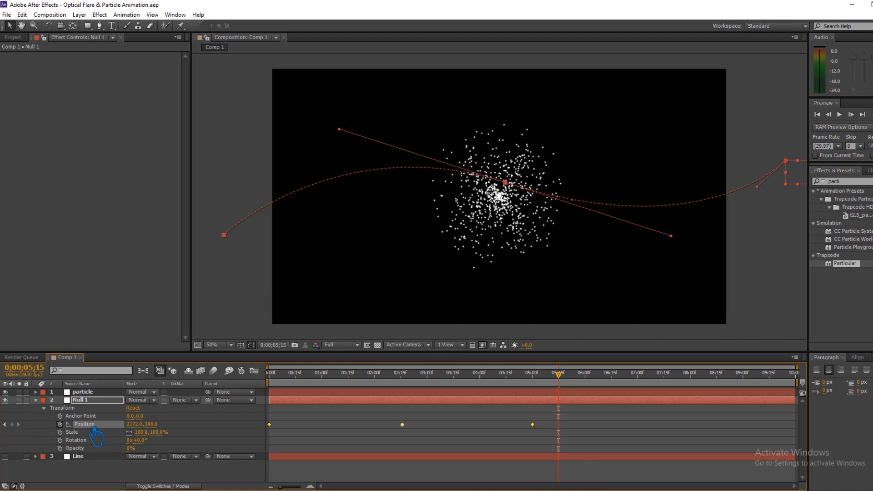
{"action": "left_click", "coordinate": [37, 401]}
Paste the copied position keyframes into the particle layer's Particular emitter Position XY property at 0;00;00;00.
{"action": "left_click", "coordinate": [49, 392]}
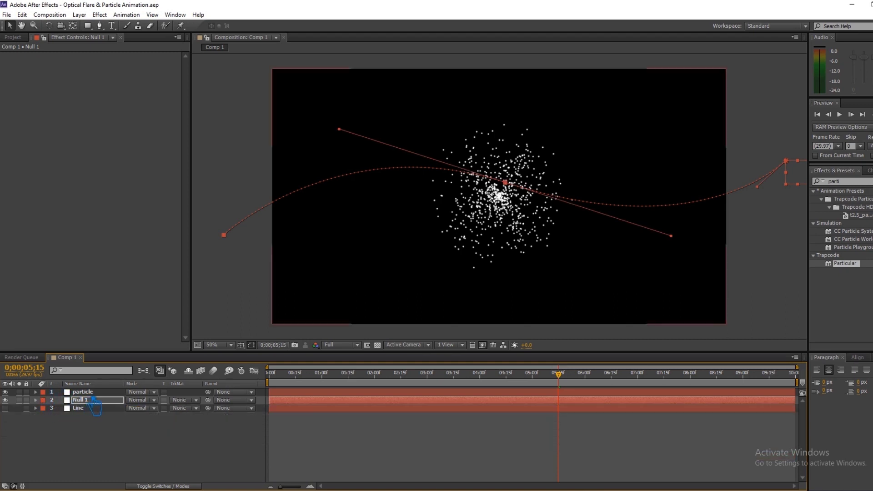
{"action": "left_click", "coordinate": [36, 392]}
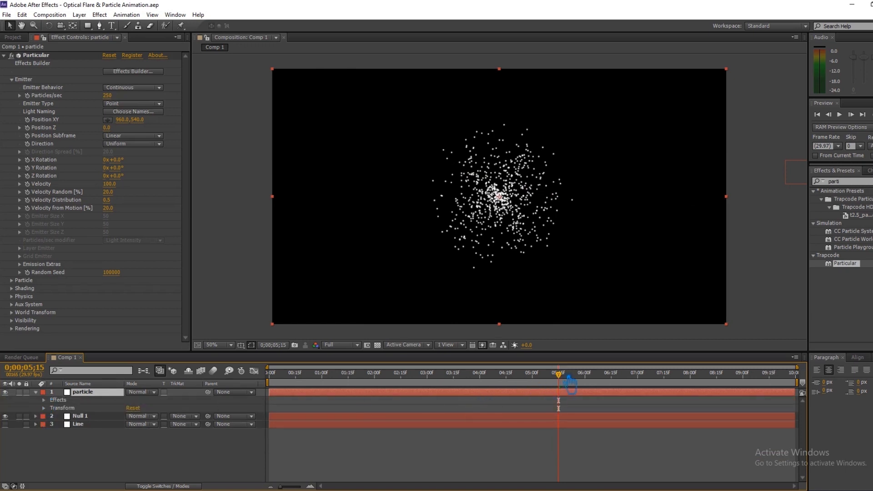
{"action": "key", "text": "Home"}
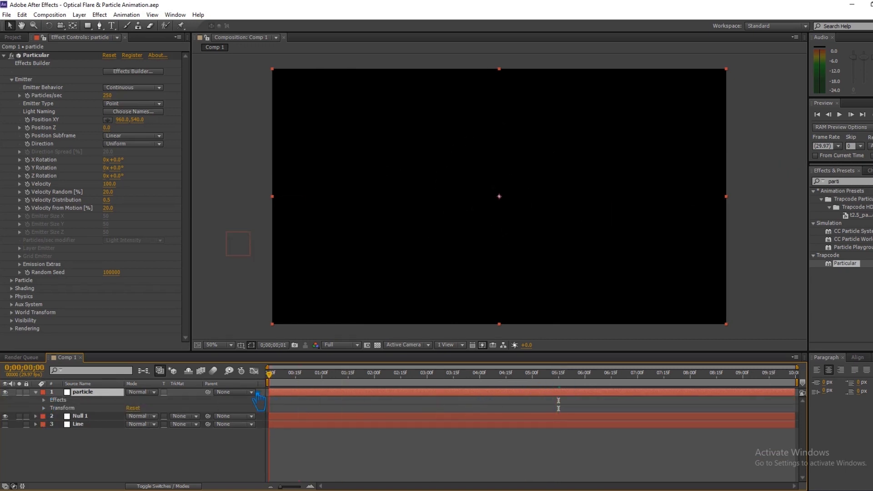
{"action": "left_click", "coordinate": [44, 399]}
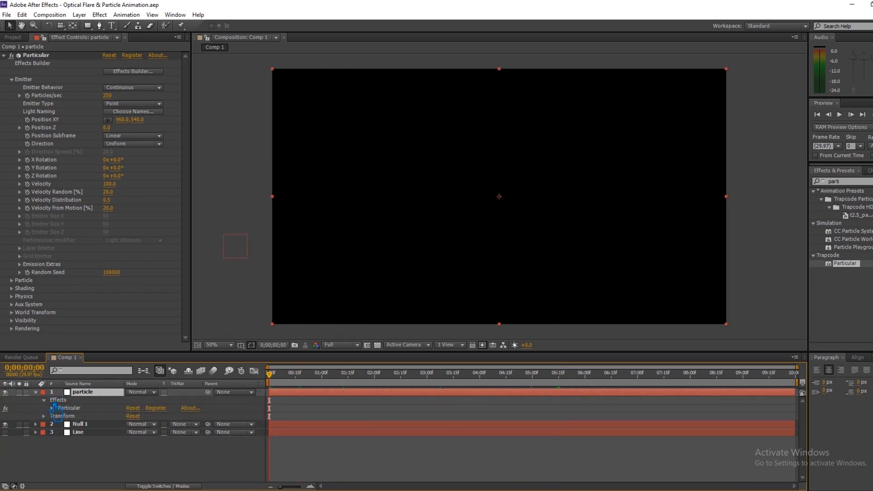
{"action": "left_click", "coordinate": [52, 409]}
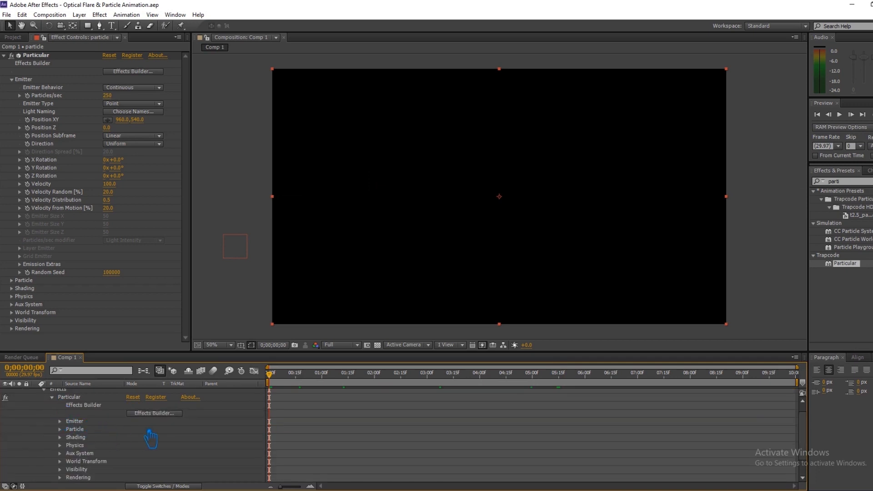
{"action": "left_click", "coordinate": [61, 421]}
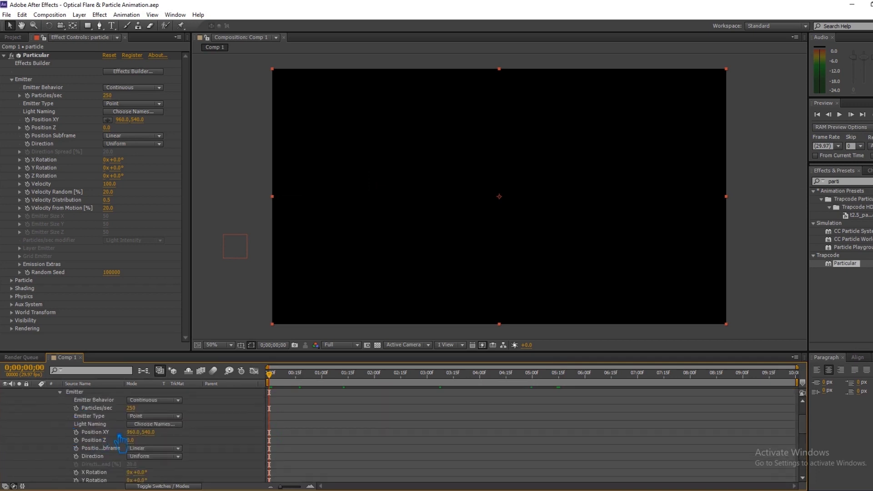
{"action": "left_click", "coordinate": [104, 435]}
{"action": "key", "text": "ctrl+v"}
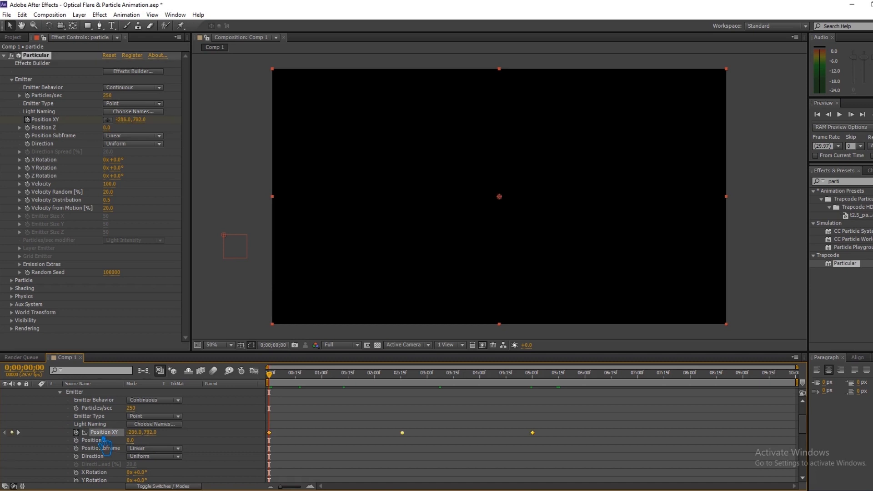
Move the current time to 0;00;01;24 to preview the particle trail, and save the project.
{"action": "left_click_drag", "start_coordinate": [275, 376], "coordinate": [374, 443]}
{"action": "key", "text": "ctrl+s"}
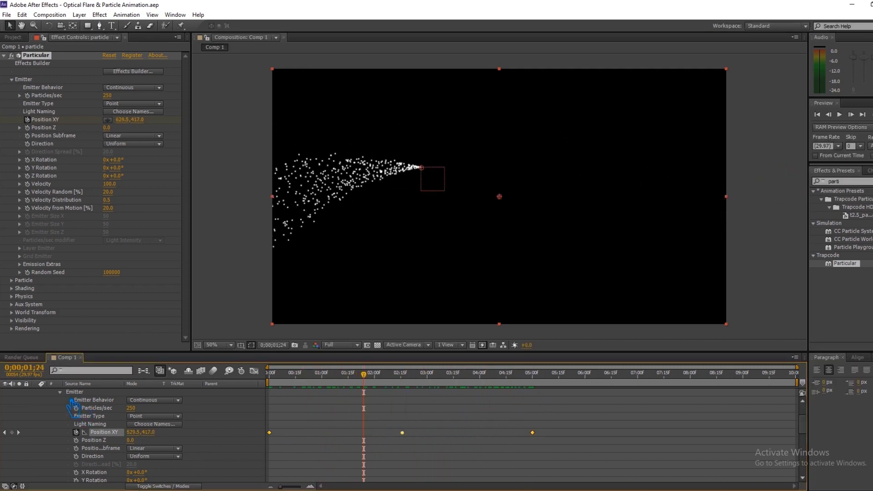
{"action": "scroll", "coordinate": [73, 411], "scroll_direction": "up", "scroll_amount": 3}
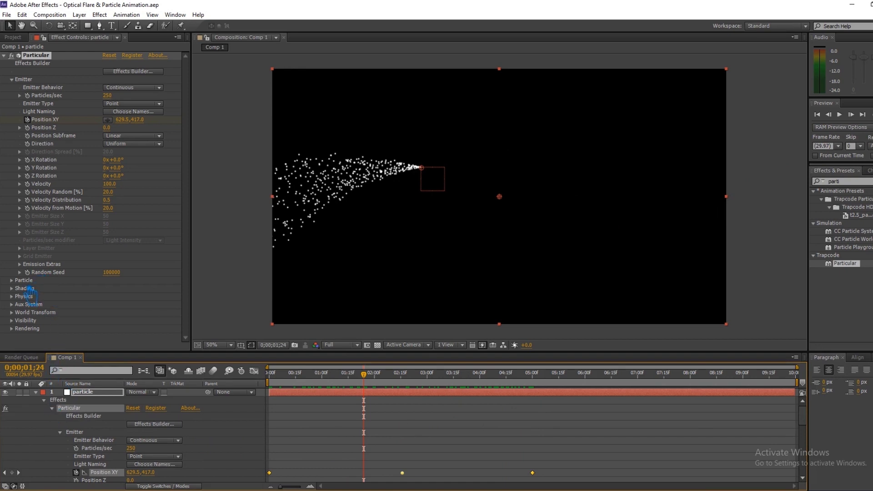
Set the Size in Particular's Particle settings to 7.
{"action": "left_click", "coordinate": [12, 280]}
{"action": "scroll", "coordinate": [136, 304], "scroll_direction": "down", "scroll_amount": 5}
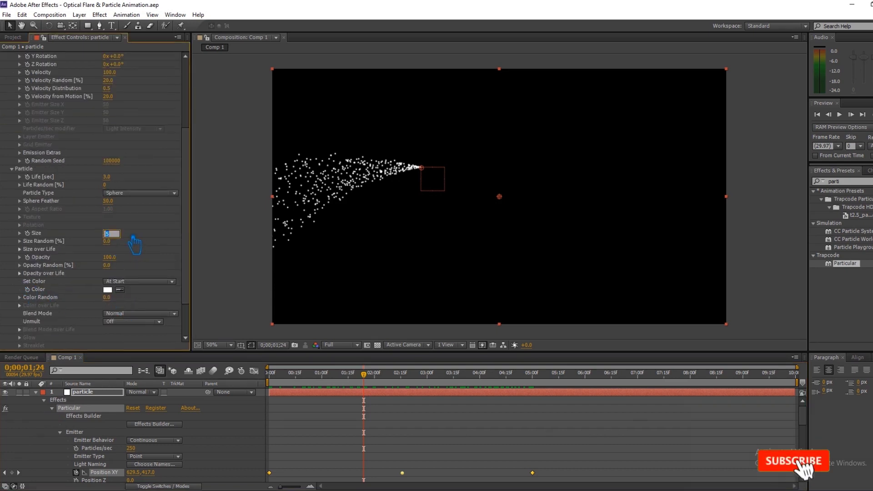
{"action": "left_click_drag", "start_coordinate": [117, 243], "coordinate": [134, 244]}
{"action": "left_click", "coordinate": [117, 235]}
{"action": "key", "text": "Return"}
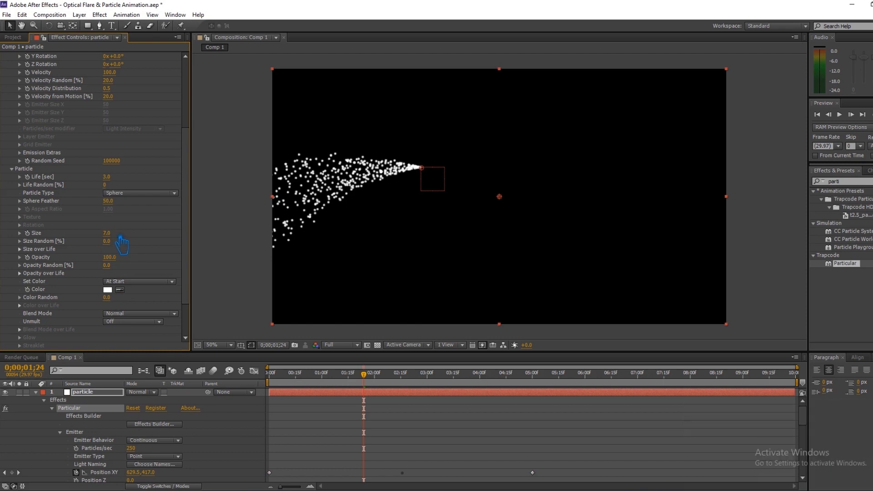
Apply the linear decreasing curve preset to both Size over Life and Opacity over Life of the main particles.
{"action": "left_click", "coordinate": [20, 248]}
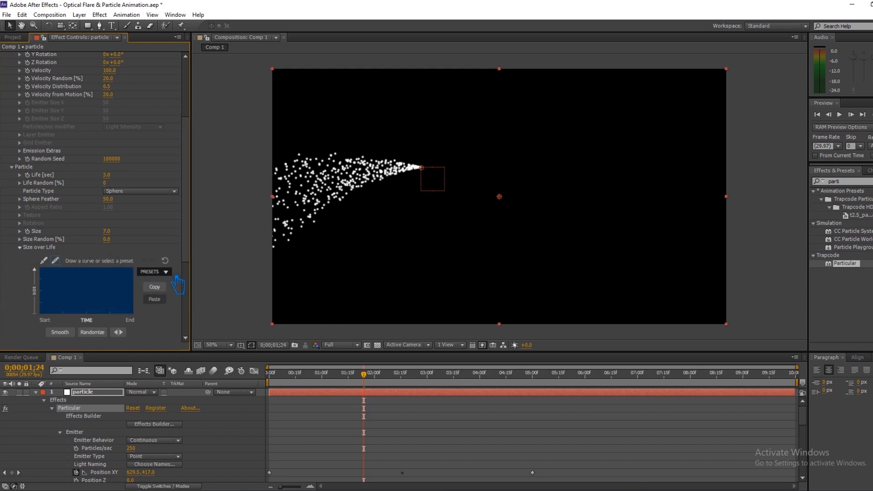
{"action": "left_click", "coordinate": [155, 272]}
{"action": "left_click", "coordinate": [157, 287]}
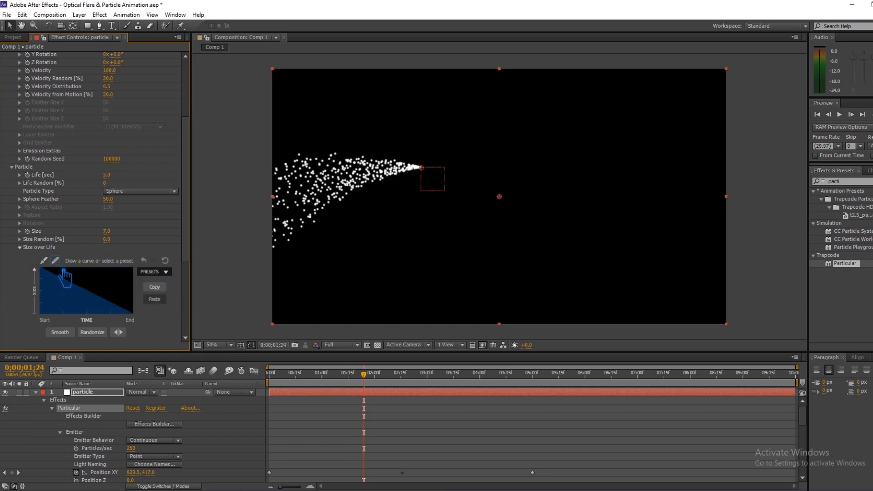
{"action": "left_click", "coordinate": [19, 247]}
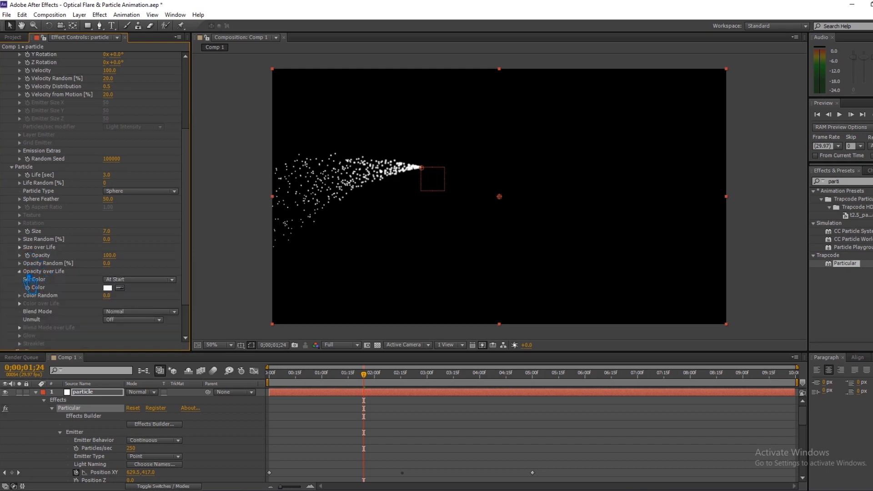
{"action": "left_click", "coordinate": [20, 271]}
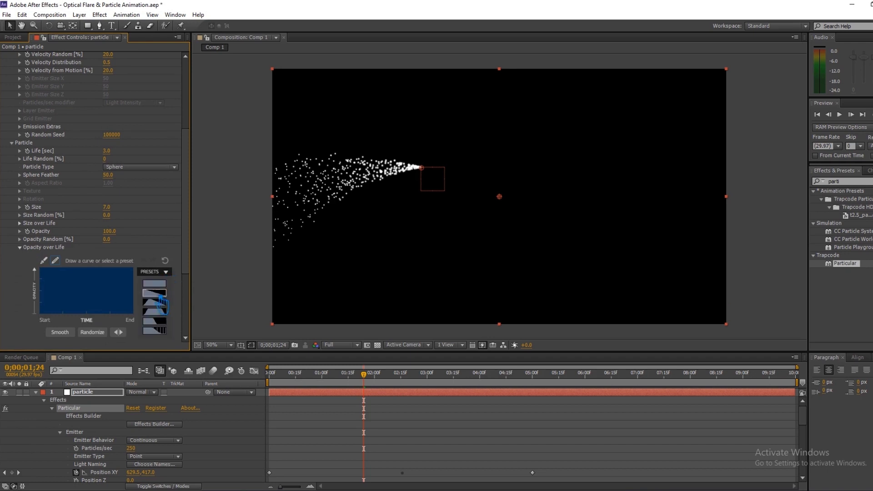
{"action": "left_click", "coordinate": [162, 296]}
{"action": "left_click", "coordinate": [27, 248]}
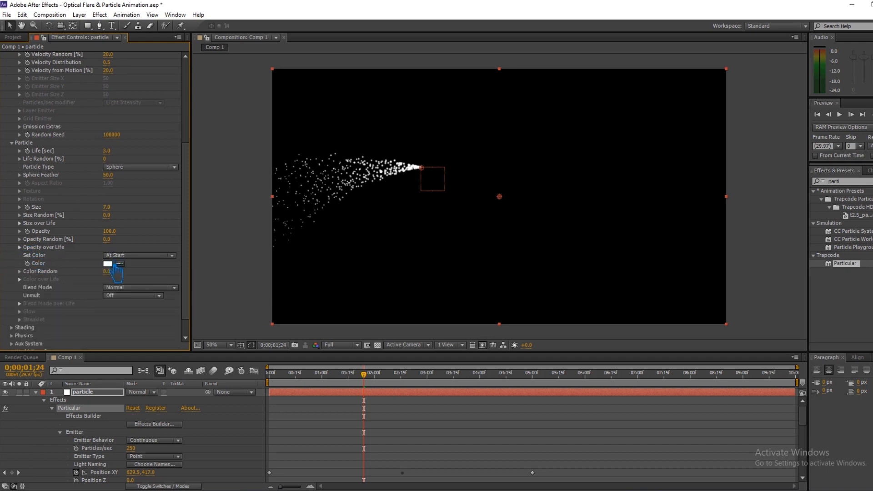
Turn on Shadowlet for Main and Shadowlet for Aux in Particular's Shading settings.
{"action": "scroll", "coordinate": [70, 300], "scroll_direction": "down", "scroll_amount": 1}
{"action": "left_click", "coordinate": [12, 306]}
{"action": "scroll", "coordinate": [136, 321], "scroll_direction": "down", "scroll_amount": 2}
{"action": "left_click", "coordinate": [137, 329]}
{"action": "left_click", "coordinate": [125, 350]}
{"action": "left_click", "coordinate": [132, 337]}
{"action": "left_click", "coordinate": [123, 358]}
{"action": "scroll", "coordinate": [130, 302], "scroll_direction": "down", "scroll_amount": 1}
{"action": "scroll", "coordinate": [131, 302], "scroll_direction": "down", "scroll_amount": 1}
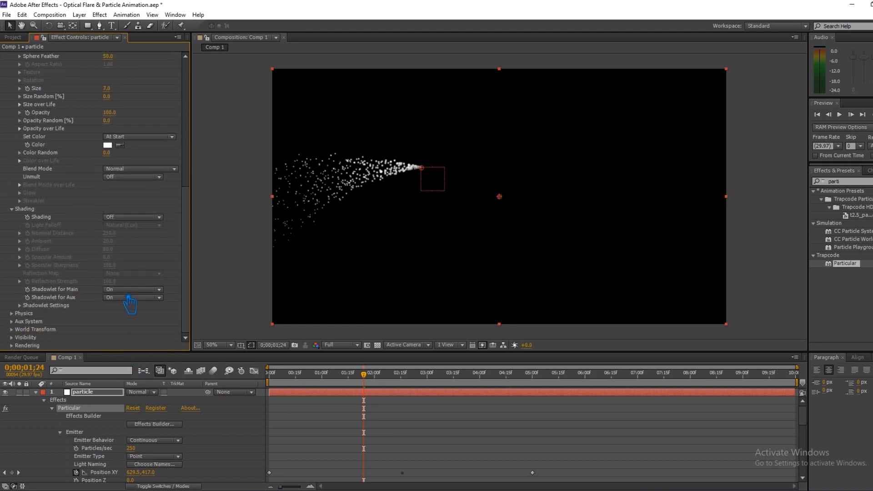
Expand Particular's Physics and Aux System settings and set the Aux System's Emit option to Continuously.
{"action": "left_click", "coordinate": [13, 314]}
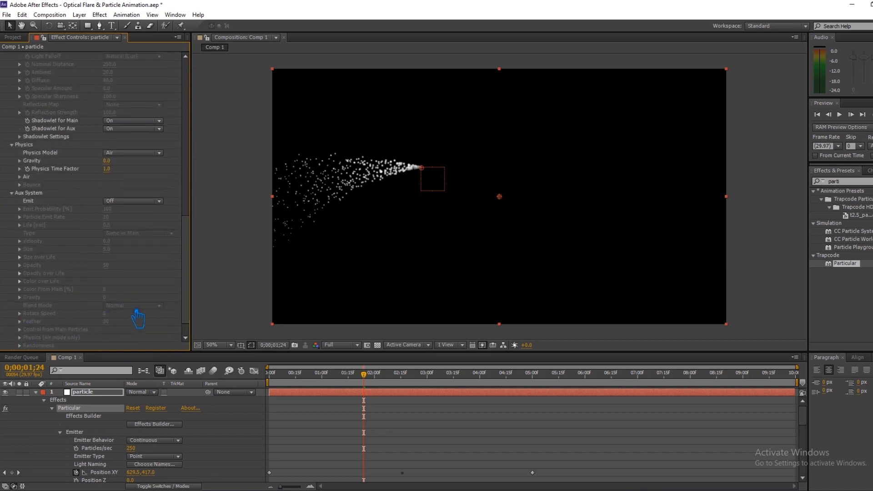
{"action": "left_click", "coordinate": [140, 210]}
{"action": "left_click", "coordinate": [150, 232]}
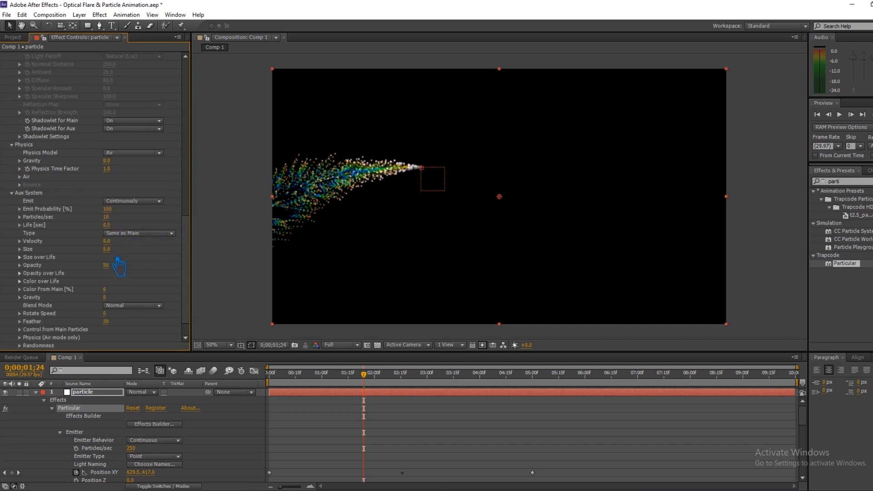
Apply the linear decreasing curve preset to the Aux System's Size over Life.
{"action": "left_click", "coordinate": [20, 257]}
{"action": "left_click", "coordinate": [168, 272]}
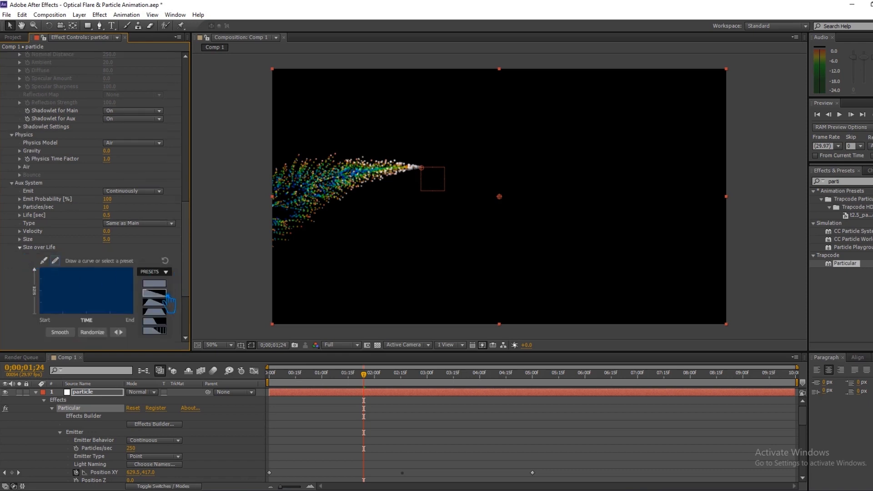
{"action": "left_click", "coordinate": [163, 302]}
{"action": "left_click", "coordinate": [23, 248]}
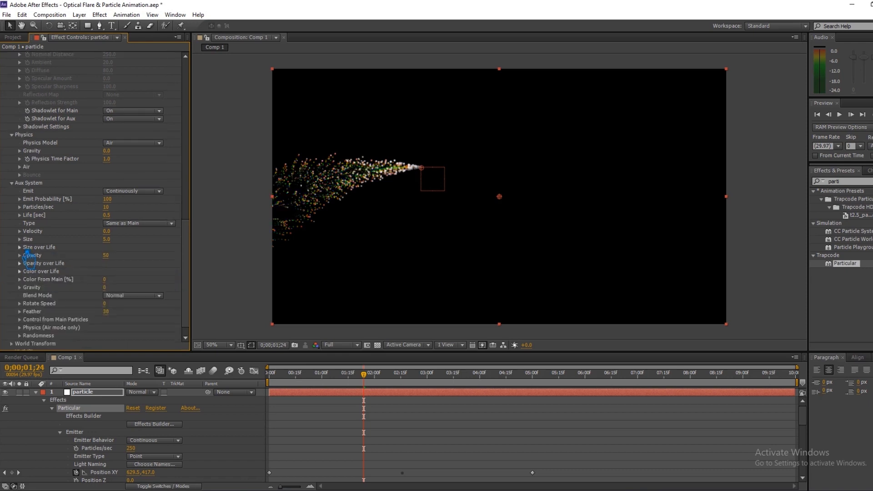
Set the Aux System's Size to 7 and its Color From Main to 100%.
{"action": "left_click", "coordinate": [109, 241]}
{"action": "key", "text": "Return"}
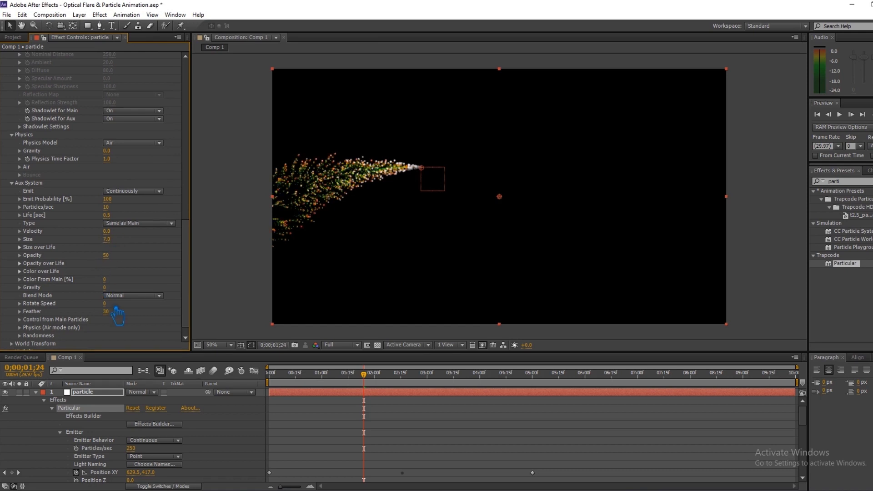
{"action": "left_click_drag", "start_coordinate": [105, 279], "coordinate": [214, 308]}
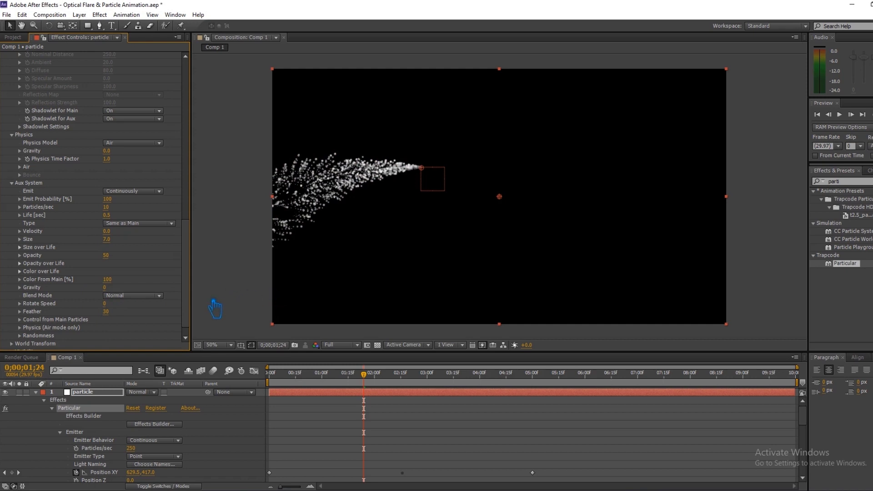
Try a Turbulence Position of 300 in the Aux System's Physics (Air mode only) settings, and undo it.
{"action": "left_click", "coordinate": [20, 319]}
{"action": "left_click", "coordinate": [23, 320]}
{"action": "left_click", "coordinate": [20, 328]}
{"action": "scroll", "coordinate": [125, 332], "scroll_direction": "down", "scroll_amount": 1}
{"action": "left_click", "coordinate": [109, 325]}
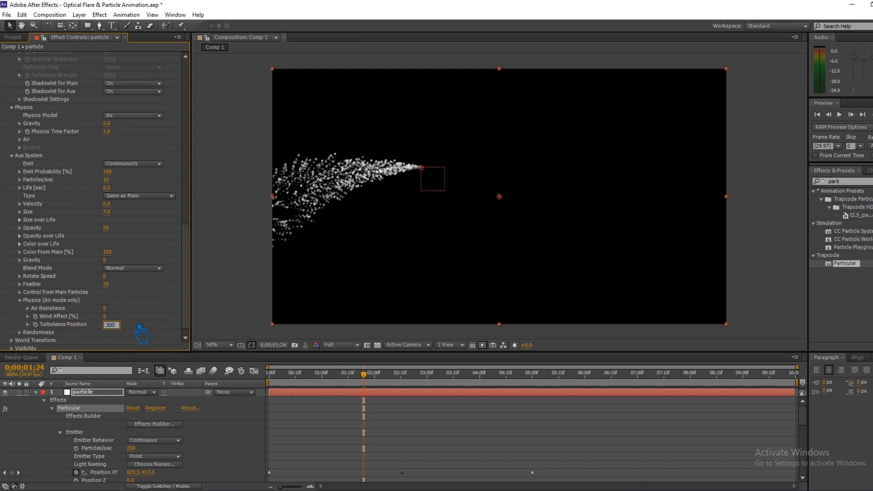
{"action": "key", "text": "Return"}
{"action": "key", "text": "ctrl+z"}
{"action": "scroll", "coordinate": [127, 335], "scroll_direction": "down", "scroll_amount": 1}
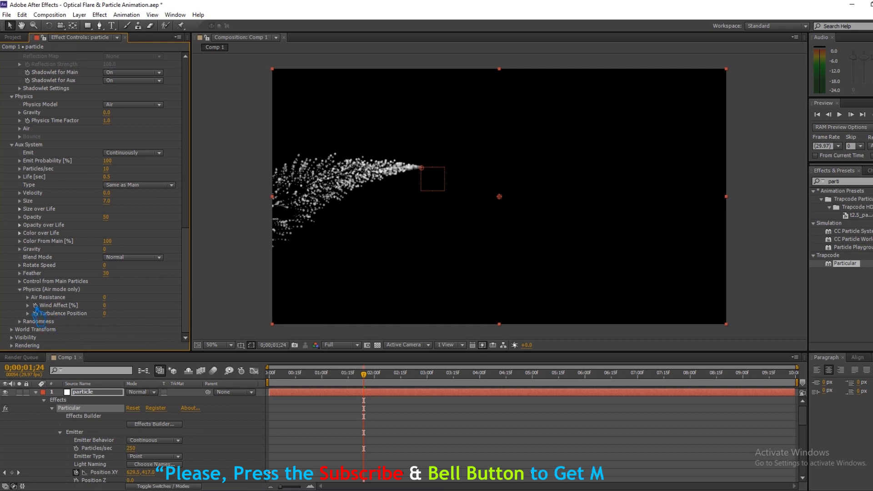
Change the main particle Color to yellow DEFF00.
{"action": "scroll", "coordinate": [135, 291], "scroll_direction": "up", "scroll_amount": 10}
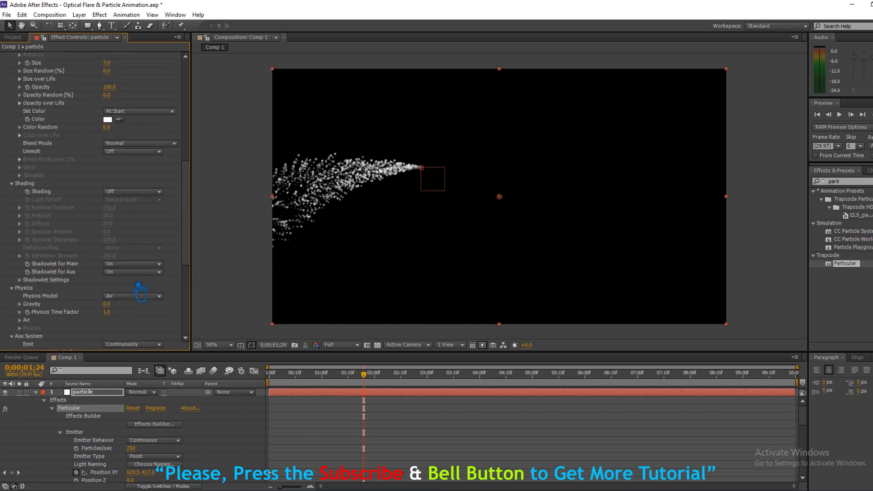
{"action": "left_click", "coordinate": [108, 162]}
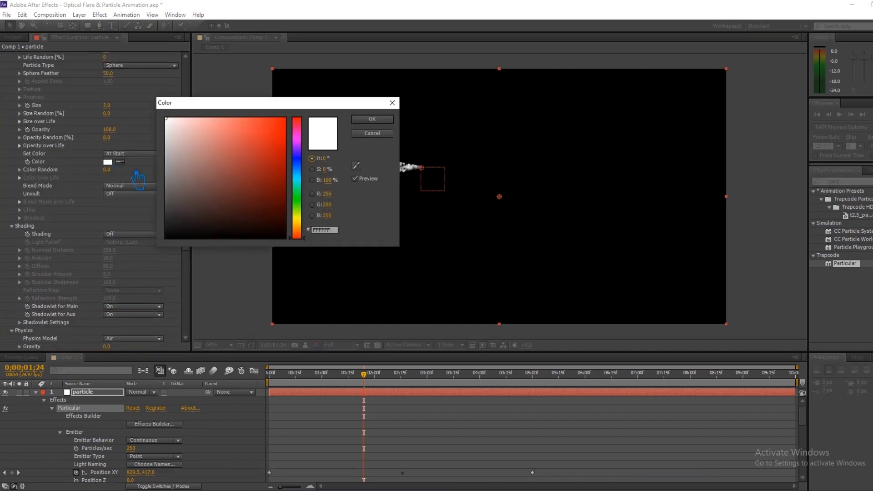
{"action": "left_click", "coordinate": [303, 176]}
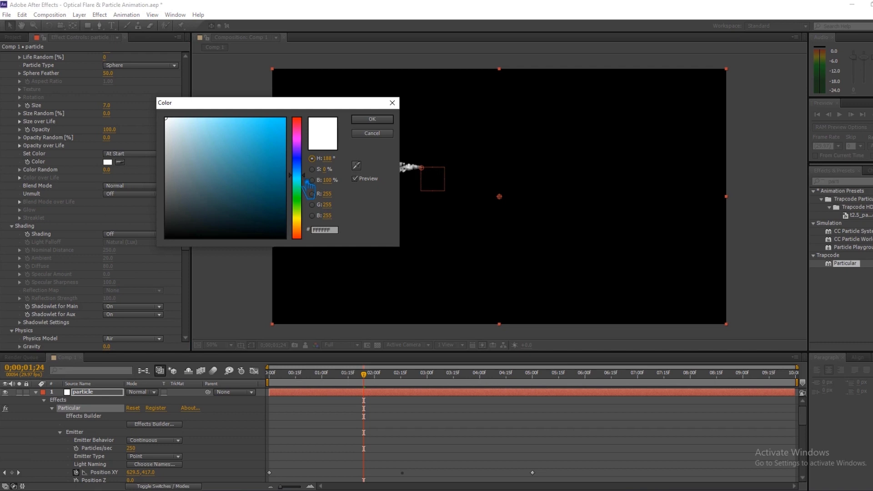
{"action": "left_click_drag", "start_coordinate": [303, 223], "coordinate": [304, 214]}
{"action": "left_click_drag", "start_coordinate": [283, 127], "coordinate": [295, 113]}
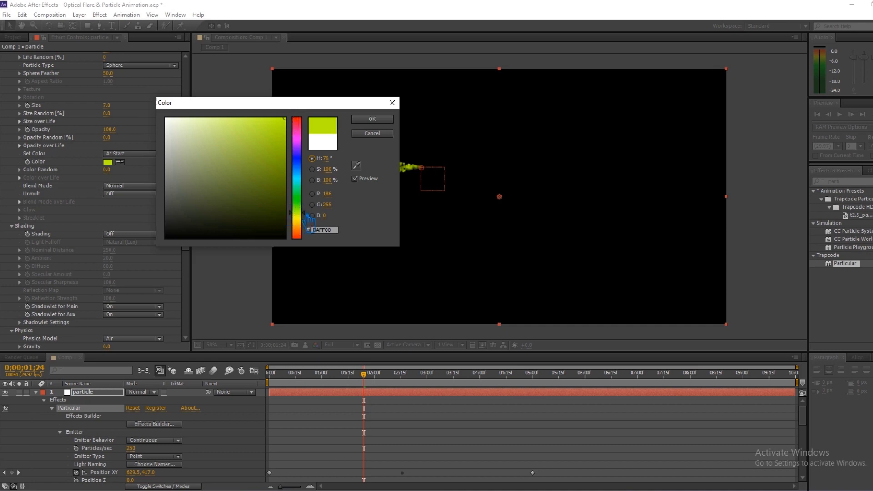
{"action": "type", "text": "DEFF00"}
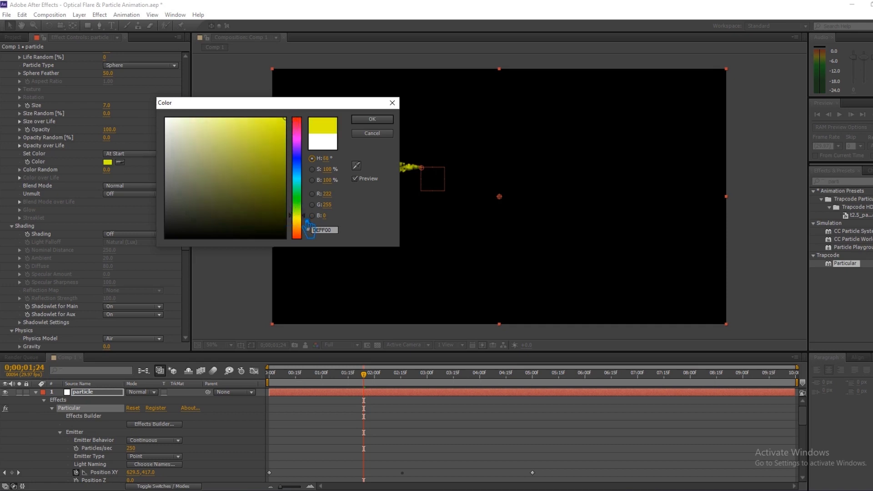
{"action": "left_click", "coordinate": [372, 119]}
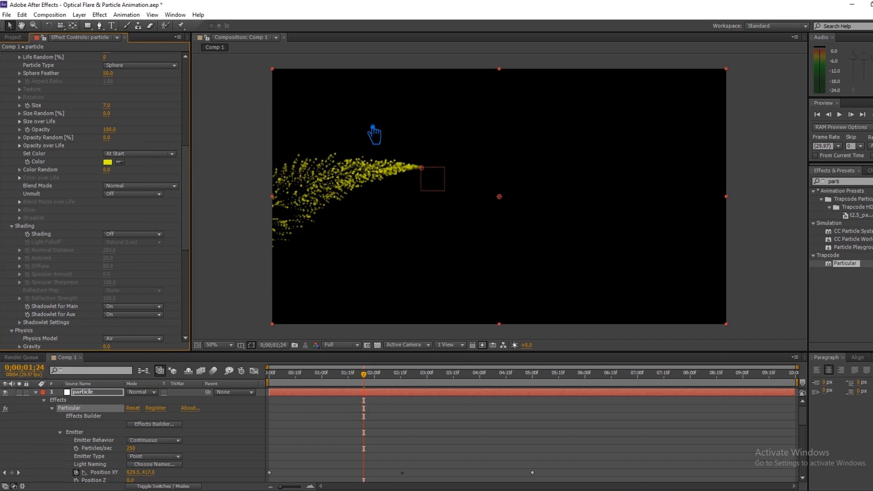
Create a white full-comp solid layer named light, 1920 × 1080 px.
{"action": "left_click_drag", "start_coordinate": [370, 379], "coordinate": [631, 421]}
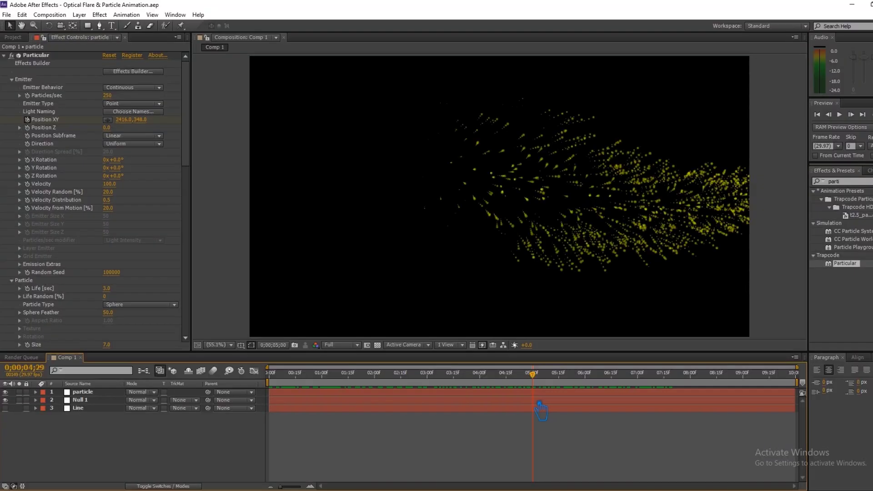
{"action": "left_click_drag", "start_coordinate": [538, 407], "coordinate": [342, 411]}
{"action": "right_click", "coordinate": [187, 444]}
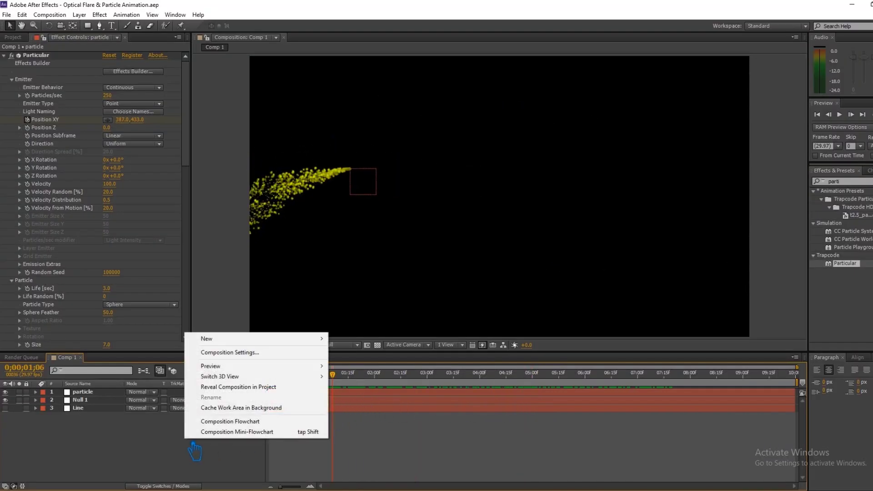
{"action": "mouse_move", "coordinate": [312, 339]}
{"action": "left_click", "coordinate": [359, 363]}
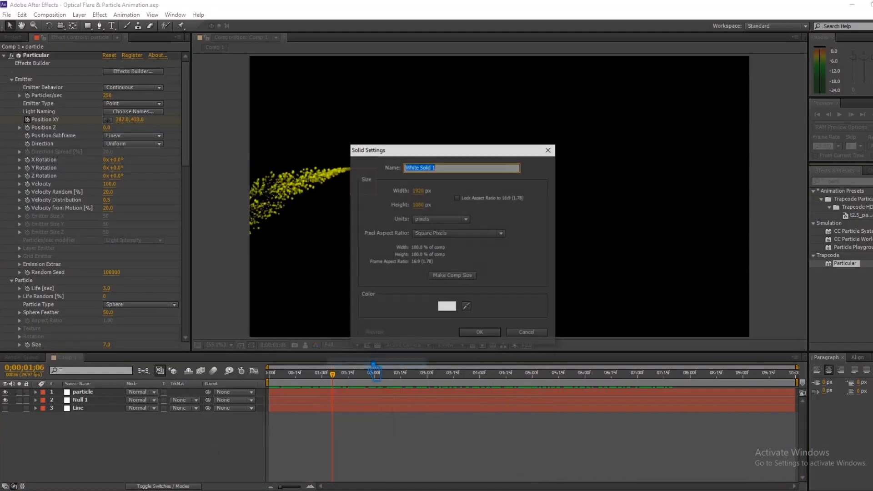
{"action": "key", "text": "BackSpace"}
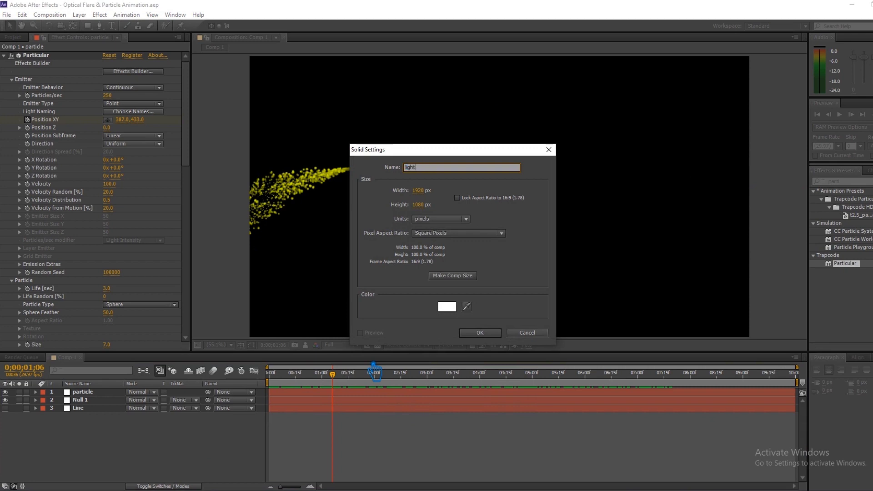
{"action": "left_click", "coordinate": [480, 332]}
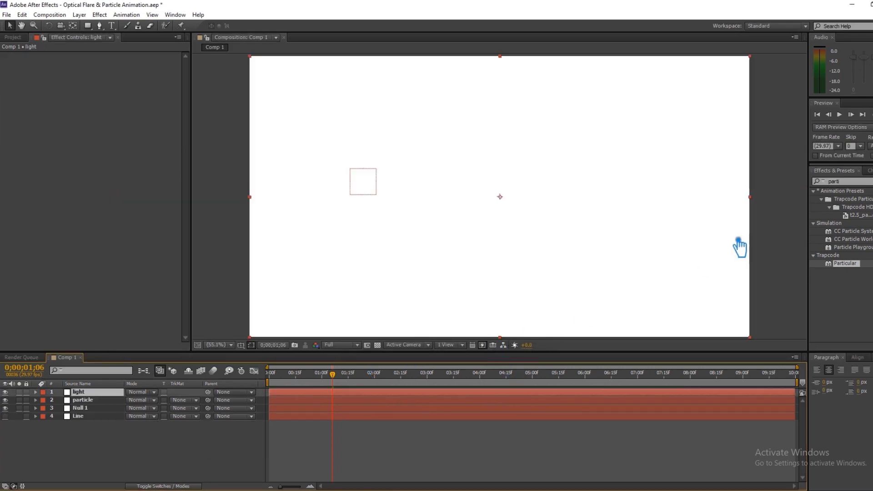
Find the Optical Flares effect and apply it to the light layer.
{"action": "left_click", "coordinate": [846, 181]}
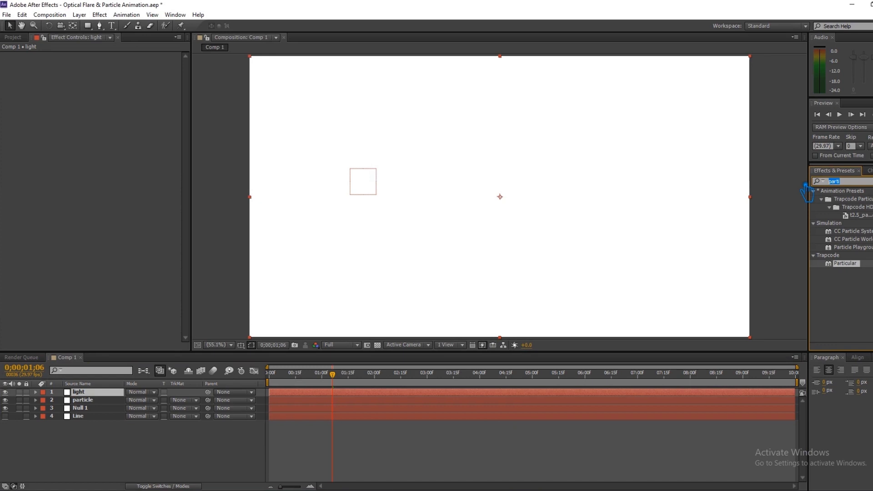
{"action": "type", "text": "opti"}
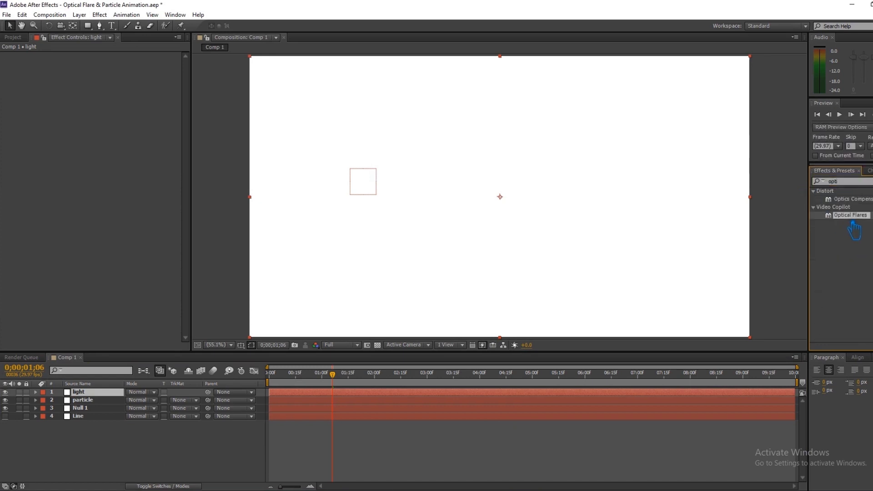
{"action": "left_click_drag", "start_coordinate": [866, 225], "coordinate": [552, 214]}
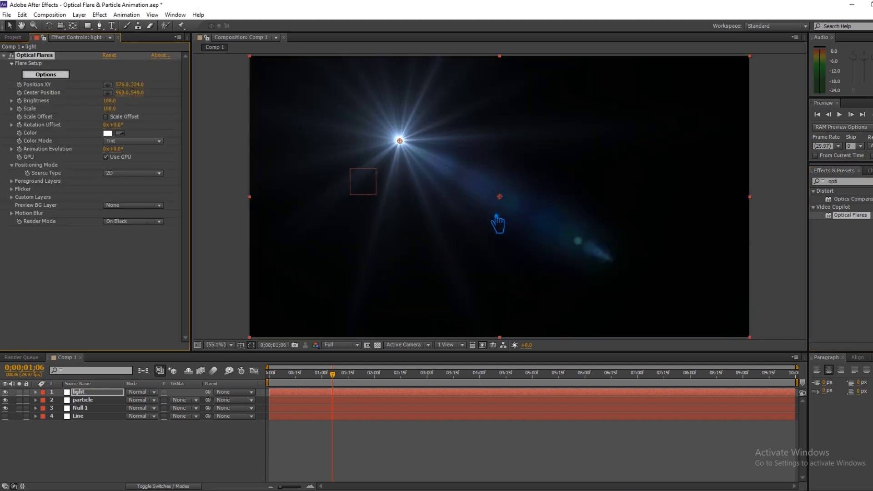
Copy Null 1's Position keyframes and paste them onto the light layer's Optical Flares Position XY at 0;00;00;00.
{"action": "left_click", "coordinate": [95, 408]}
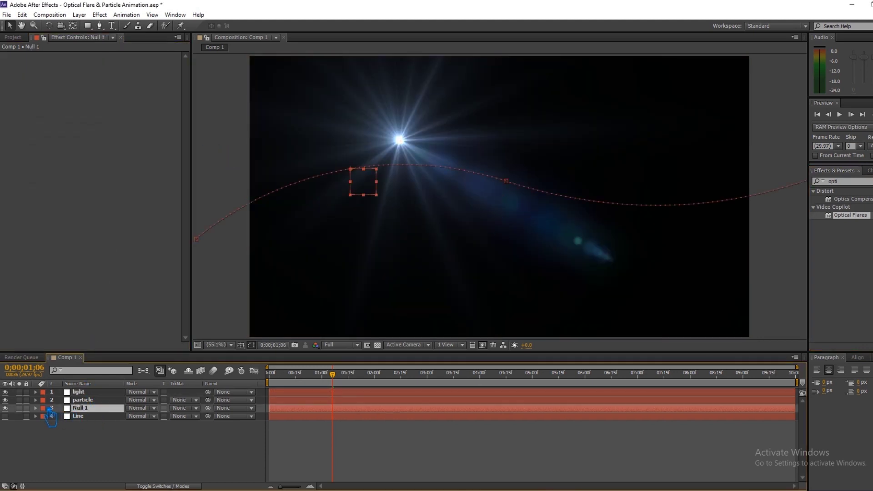
{"action": "left_click", "coordinate": [36, 409]}
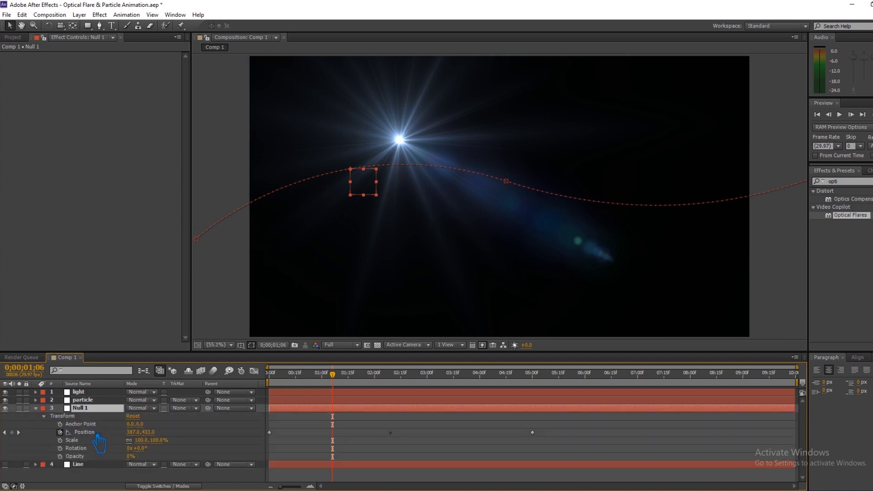
{"action": "left_click", "coordinate": [96, 432]}
{"action": "left_click_drag", "start_coordinate": [332, 374], "coordinate": [269, 373]}
{"action": "left_click", "coordinate": [80, 391]}
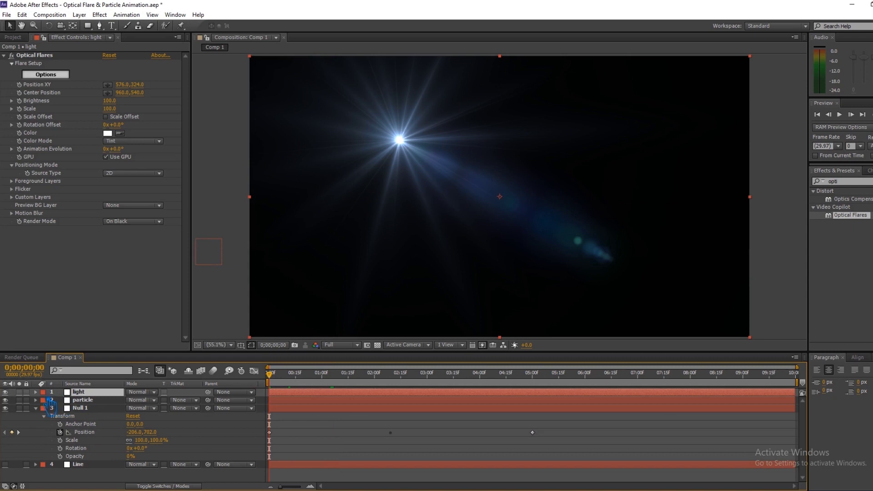
{"action": "left_click", "coordinate": [37, 392]}
{"action": "left_click", "coordinate": [44, 400]}
{"action": "left_click", "coordinate": [52, 408]}
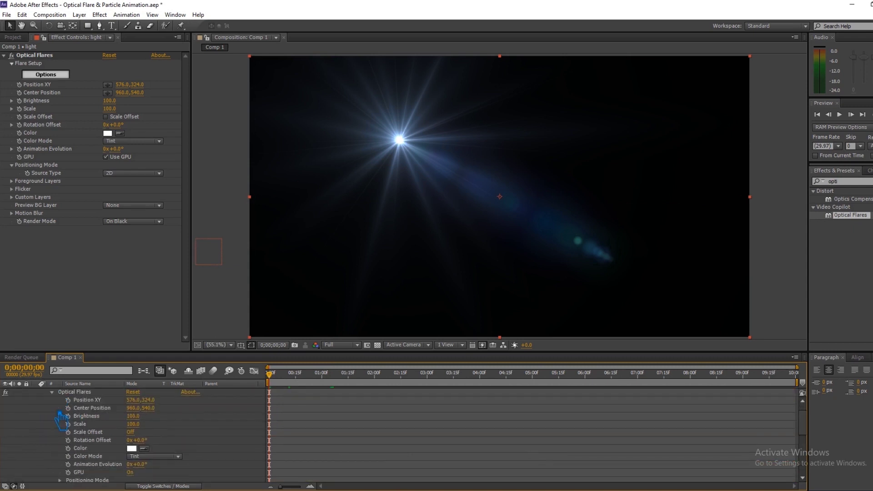
{"action": "left_click", "coordinate": [90, 401]}
{"action": "key", "text": "ctrl+v"}
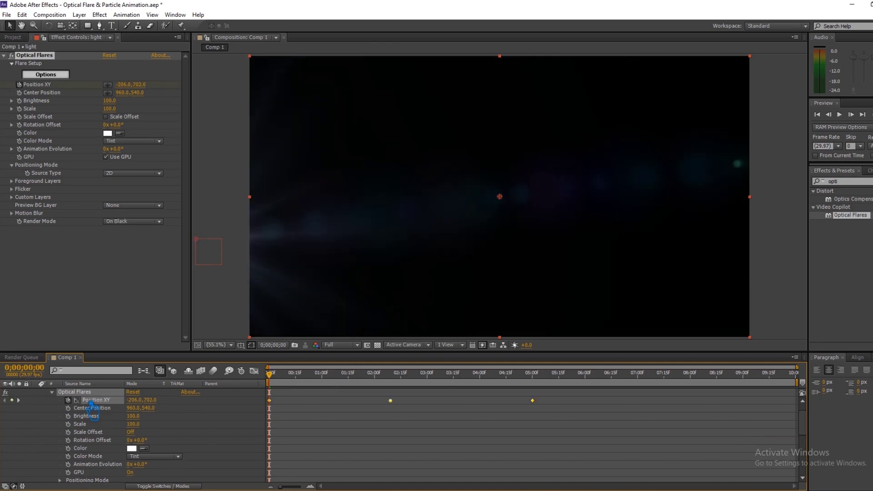
Set the Optical Flares Render Mode to On Transparent so the particle layer shows beneath the flare.
{"action": "left_click_drag", "start_coordinate": [285, 384], "coordinate": [390, 386]}
{"action": "scroll", "coordinate": [182, 452], "scroll_direction": "down", "scroll_amount": 5}
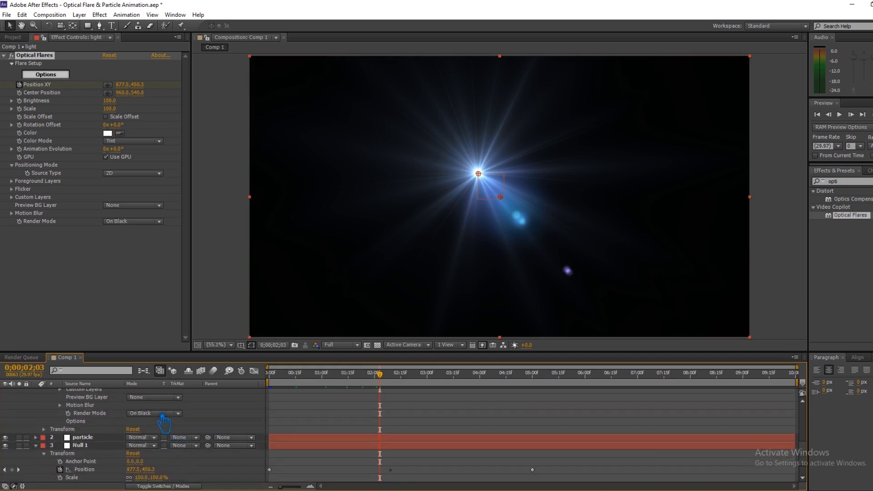
{"action": "left_click", "coordinate": [162, 414]}
{"action": "left_click", "coordinate": [150, 432]}
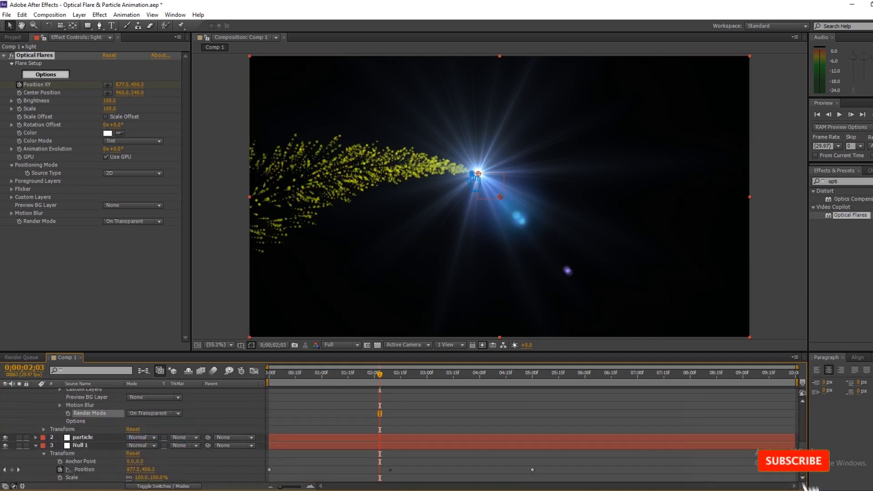
Change the Optical Flares Color to pale yellow F2FFBF.
{"action": "scroll", "coordinate": [59, 415], "scroll_direction": "up", "scroll_amount": 5}
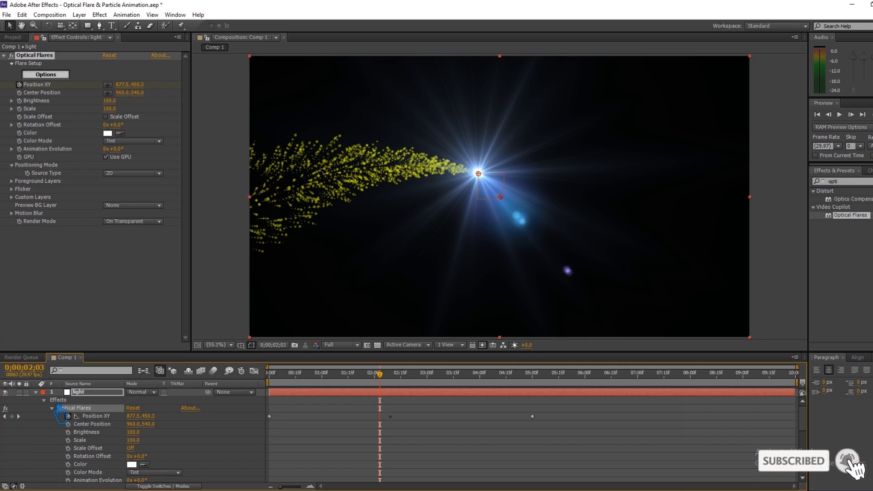
{"action": "left_click", "coordinate": [44, 400]}
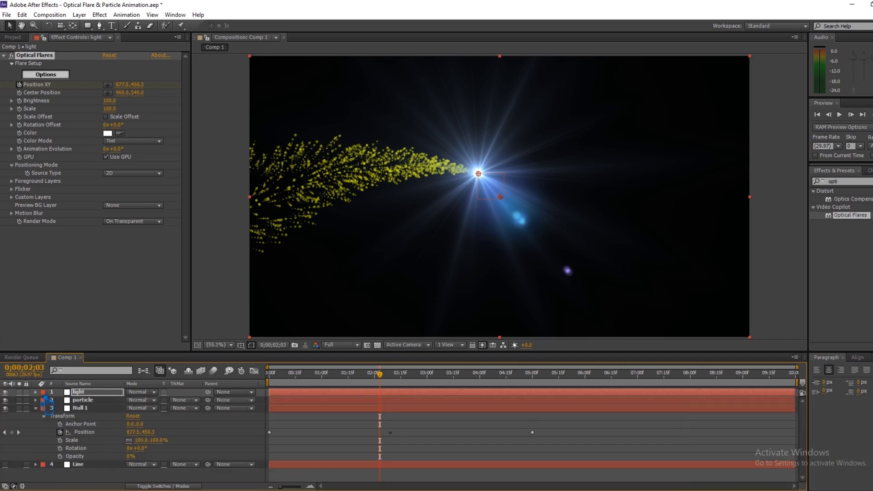
{"action": "key", "text": "e"}
{"action": "left_click", "coordinate": [142, 468]}
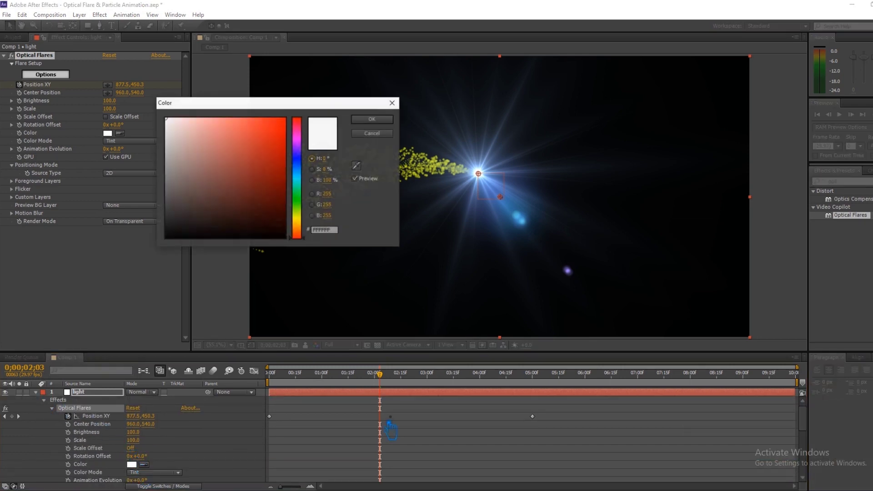
{"action": "left_click", "coordinate": [309, 182]}
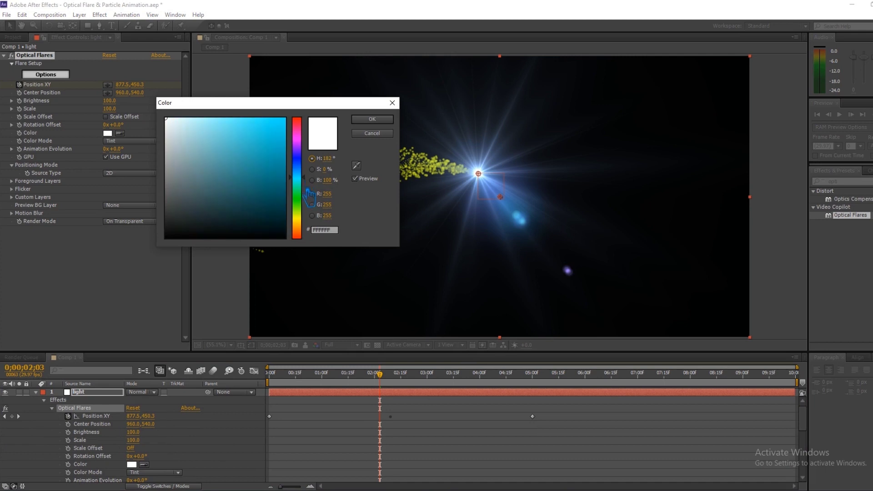
{"action": "left_click", "coordinate": [307, 216]}
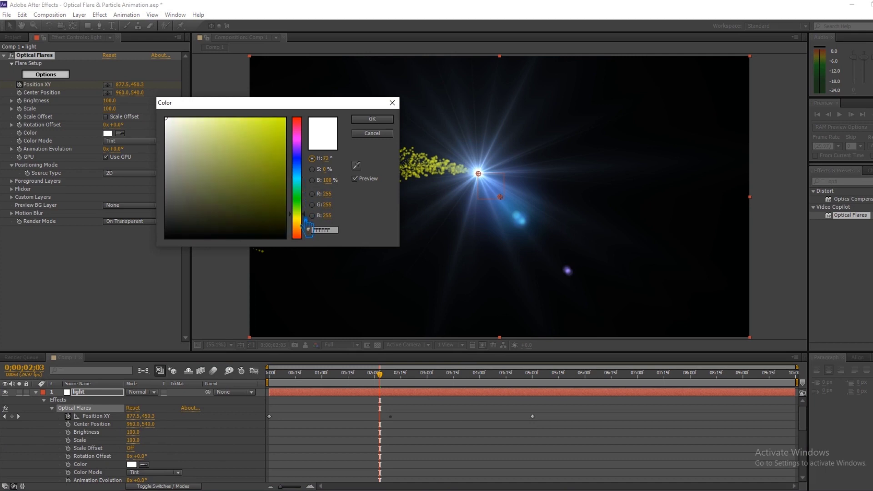
{"action": "left_click", "coordinate": [198, 117]}
{"action": "mouse_move", "coordinate": [207, 117]}
{"action": "left_mouse_down"}
{"action": "mouse_move", "coordinate": [193, 117]}
{"action": "mouse_move", "coordinate": [205, 114]}
{"action": "left_mouse_up"}
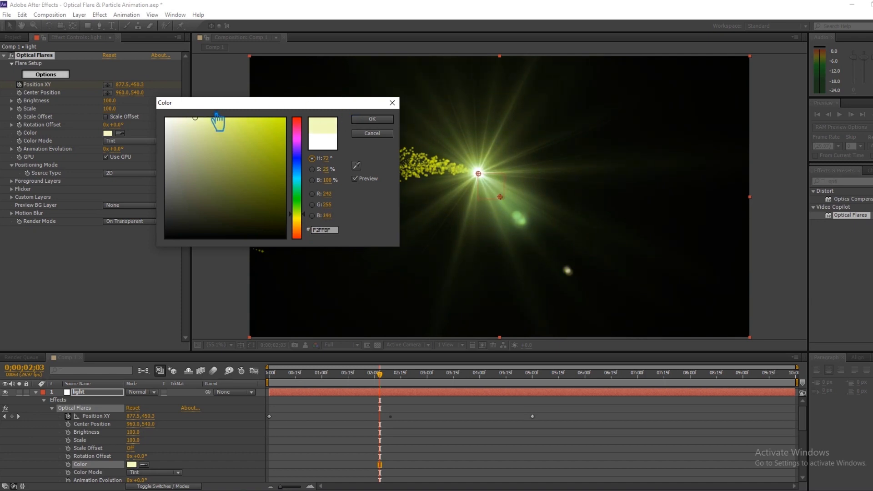
{"action": "left_click", "coordinate": [374, 120]}
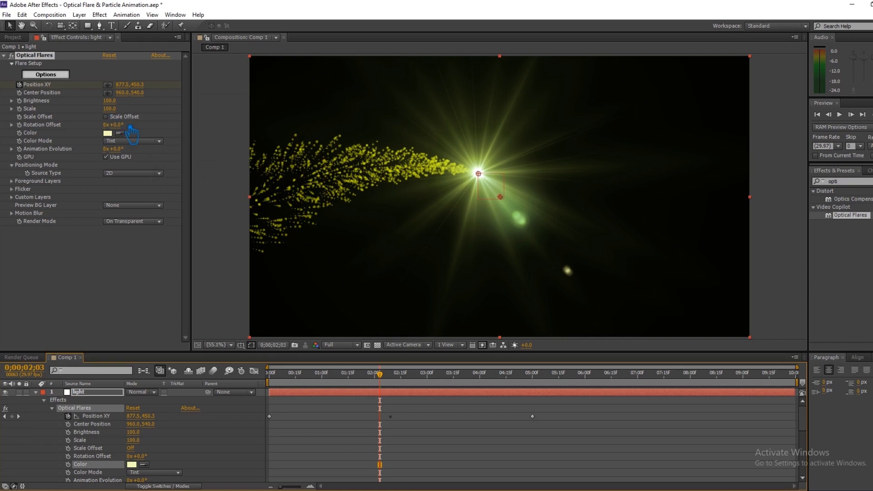
In the Optical Flares options, lower the Spike Ball's Brightness to 34.5 and its Scale to 74%.
{"action": "left_click", "coordinate": [50, 76]}
{"action": "left_click", "coordinate": [627, 414]}
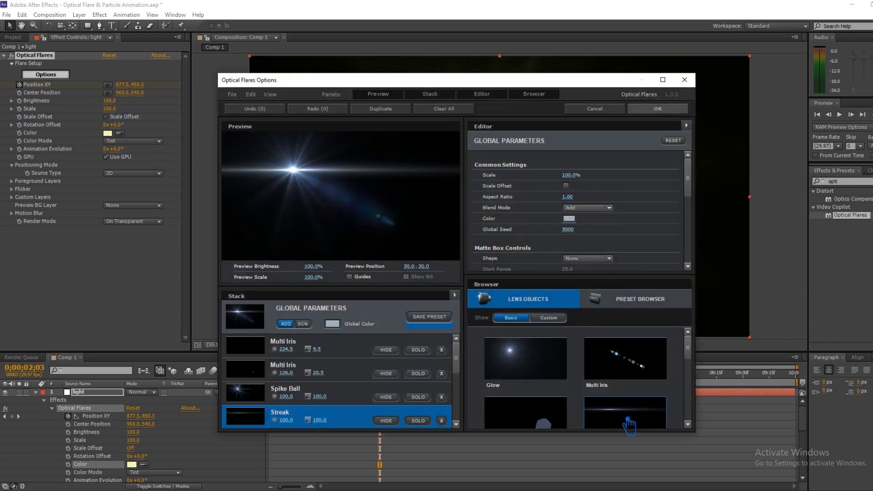
{"action": "key", "text": "ctrl+z"}
{"action": "left_click_drag", "start_coordinate": [574, 176], "coordinate": [393, 201]}
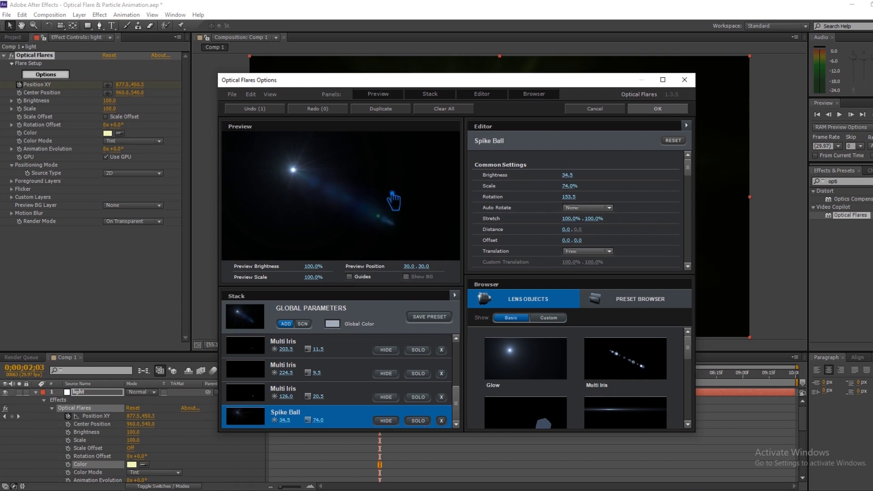
Add a Streak lens object with its Brightness set to 59.5 and apply the Optical Flares options.
{"action": "left_click", "coordinate": [651, 414]}
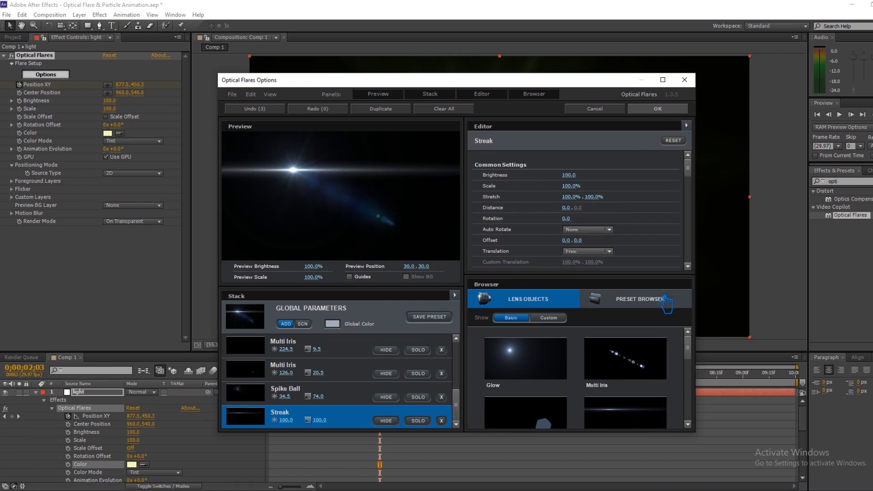
{"action": "left_click_drag", "start_coordinate": [573, 176], "coordinate": [549, 188]}
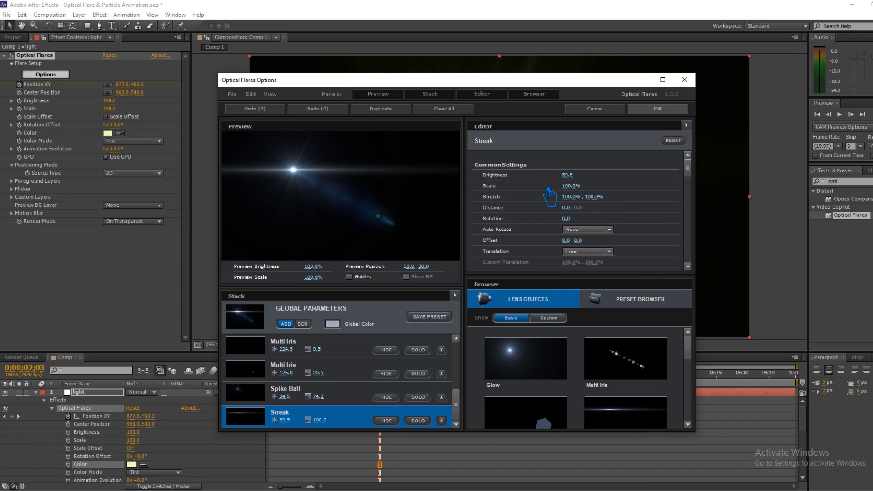
{"action": "left_click", "coordinate": [657, 109]}
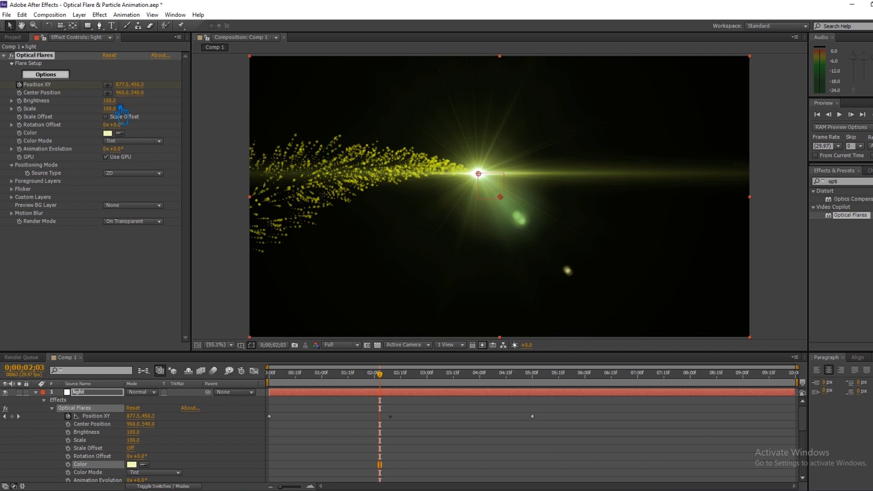
Set the light layer's Optical Flares Brightness to 50 and collapse the expanded layer properties.
{"action": "left_click_drag", "start_coordinate": [114, 102], "coordinate": [114, 114]}
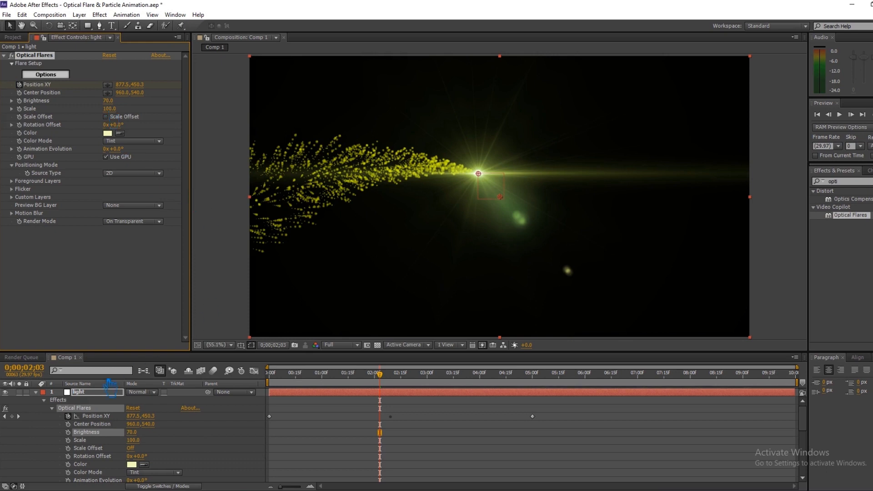
{"action": "left_click", "coordinate": [35, 391]}
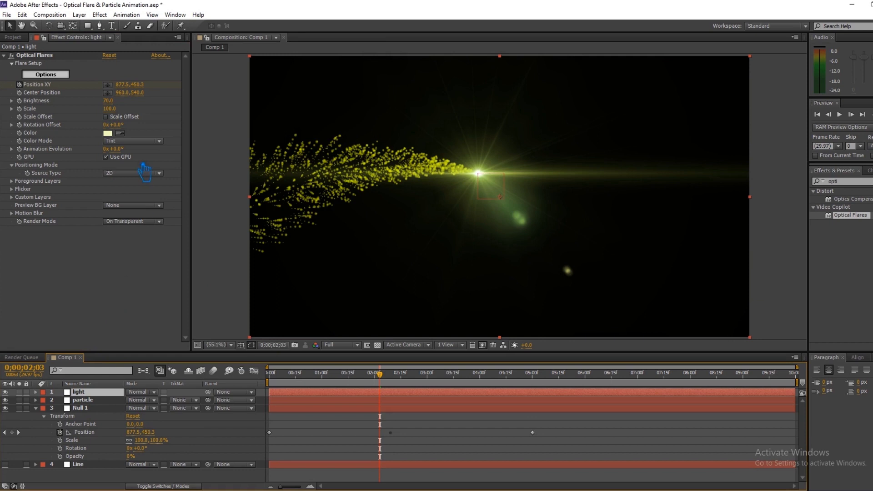
{"action": "type", "text": "50"}
{"action": "key", "text": "Return"}
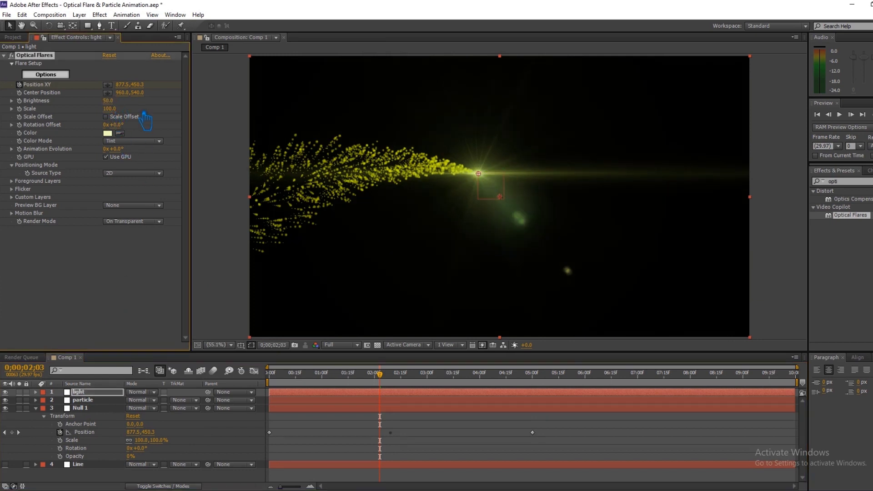
{"action": "left_click", "coordinate": [35, 408]}
Step back three frames to 0;00;02;00 and duplicate the Null 1, particle and light layers.
{"action": "key", "text": "Page_Up"}
{"action": "key", "text": "Page_Up"}
{"action": "key", "text": "Page_Up"}
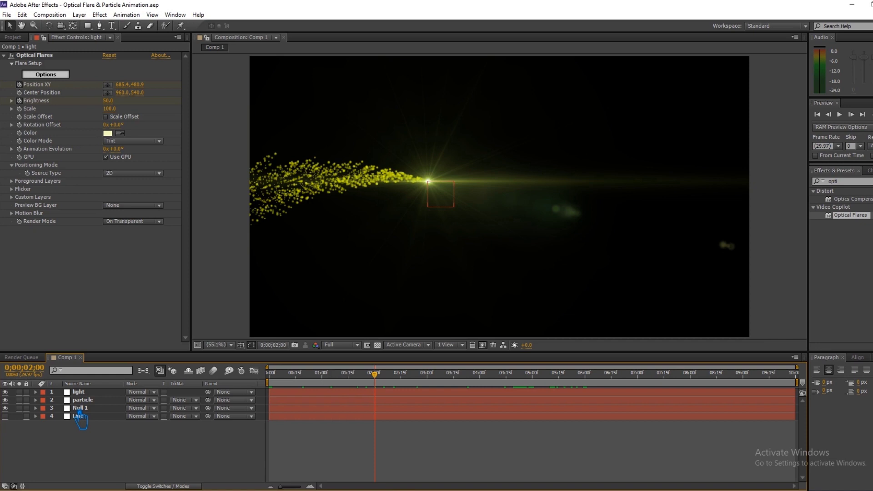
{"action": "left_click", "coordinate": [92, 410]}
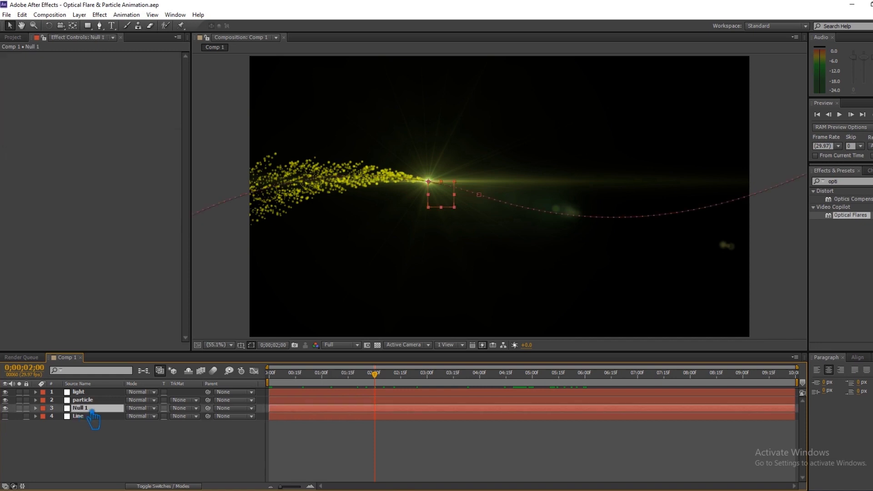
{"action": "key", "text": "ctrl+d"}
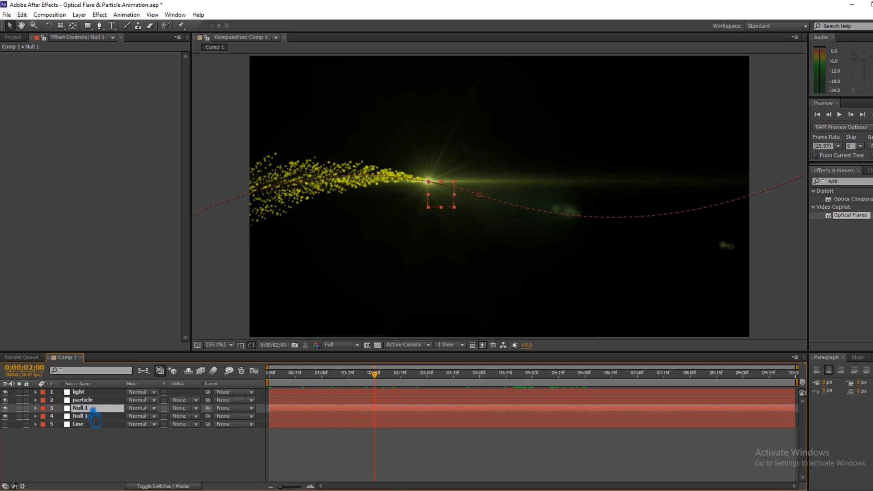
{"action": "left_click", "coordinate": [87, 400]}
{"action": "key", "text": "ctrl+d"}
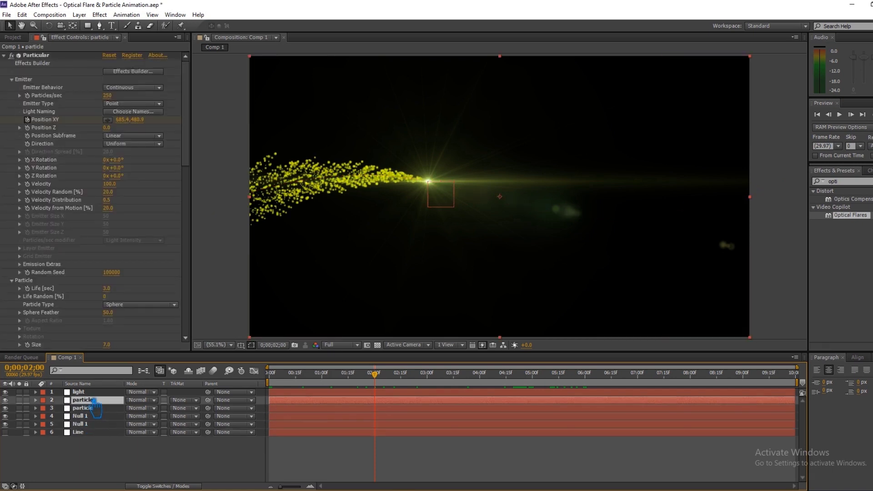
{"action": "left_click", "coordinate": [95, 395]}
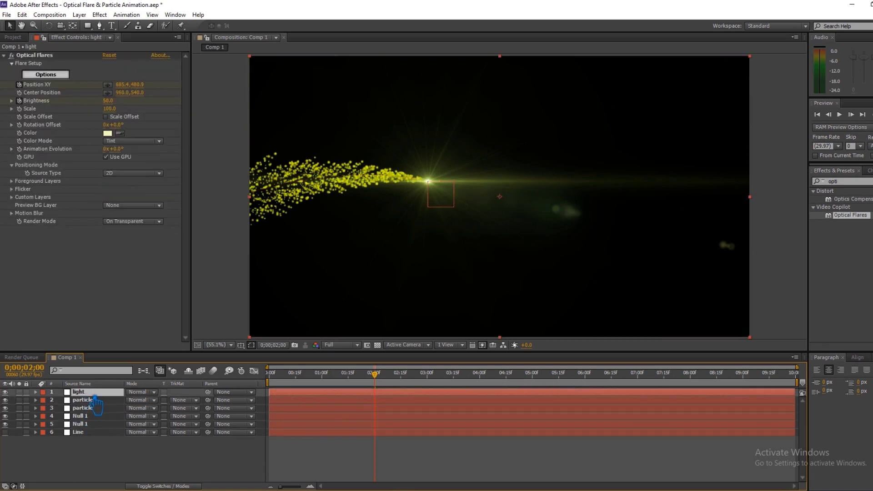
{"action": "key", "text": "ctrl+d"}
Time-reverse all Position keyframes of the upper Null 1 layer so its motion starts at 2568, 208.
{"action": "left_click", "coordinate": [97, 425]}
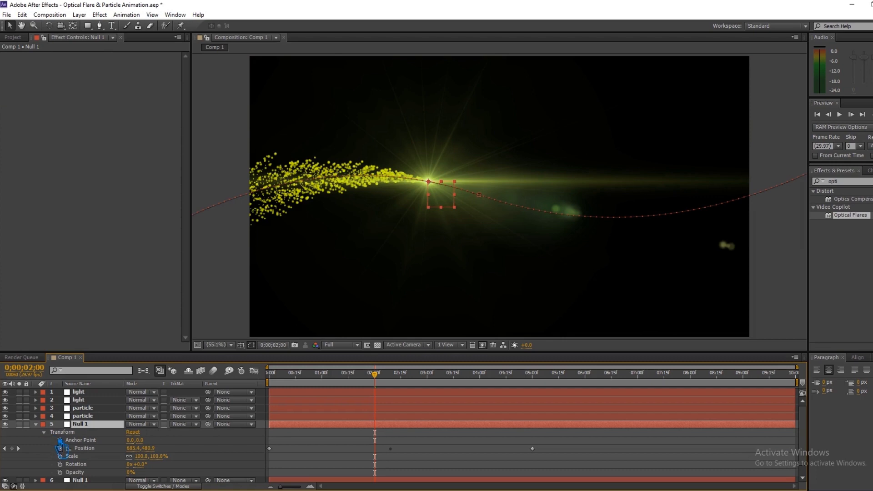
{"action": "left_click_drag", "start_coordinate": [383, 380], "coordinate": [269, 374]}
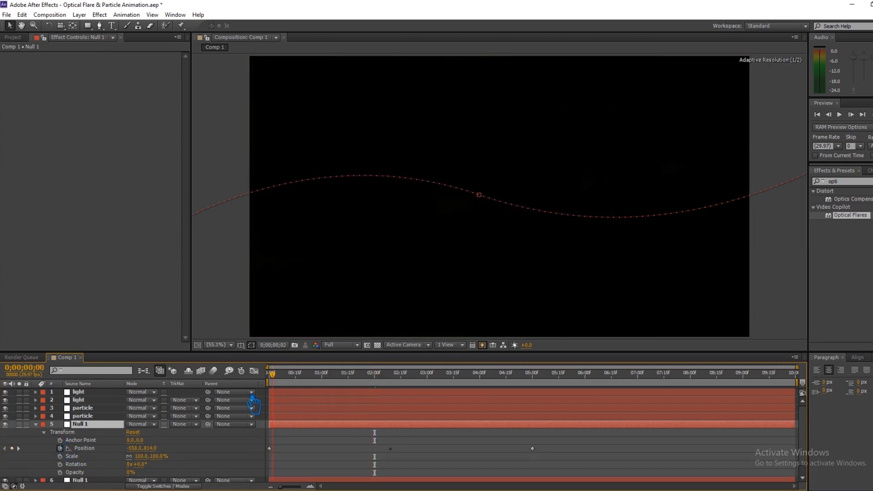
{"action": "left_click", "coordinate": [103, 449]}
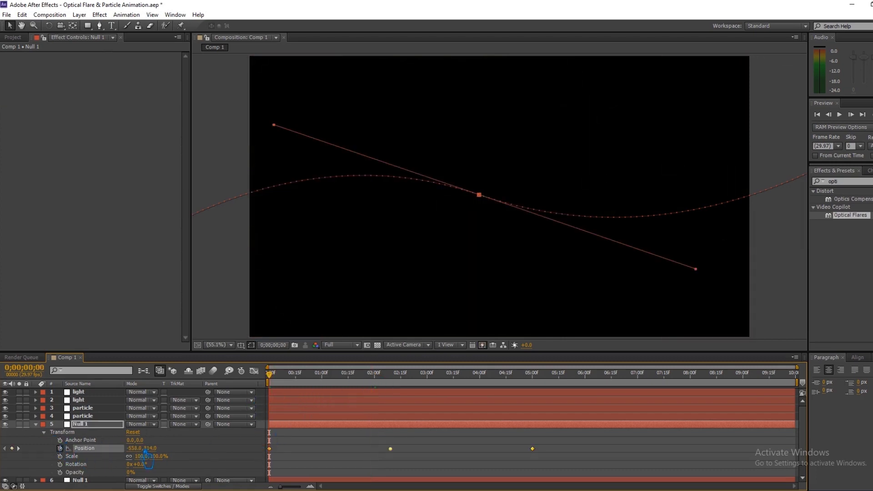
{"action": "right_click", "coordinate": [277, 455]}
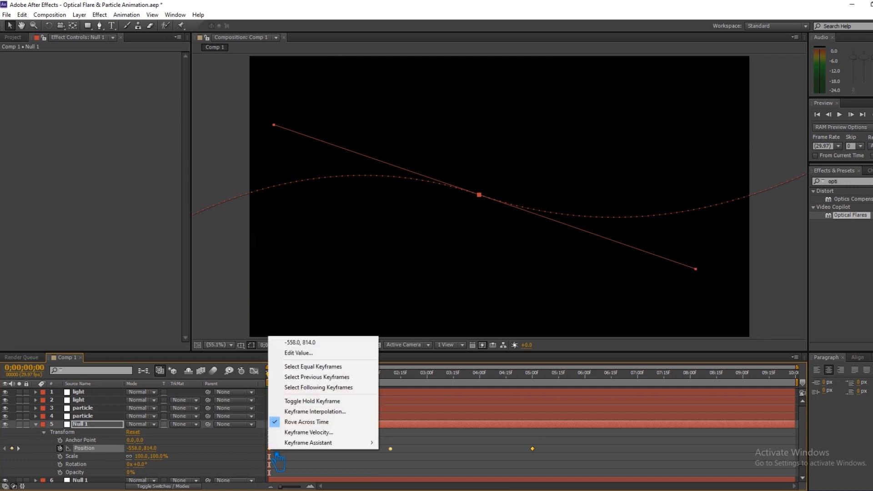
{"action": "mouse_move", "coordinate": [349, 443]}
{"action": "left_click", "coordinate": [418, 442]}
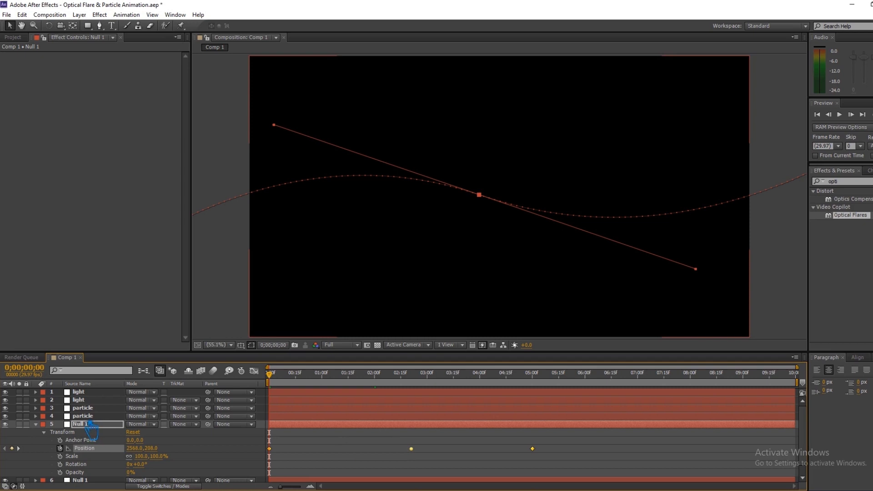
Replace the upper particle layer's Particular Position XY keyframes with the reversed Position keyframes of the upper Null 1 layer.
{"action": "left_click", "coordinate": [36, 408]}
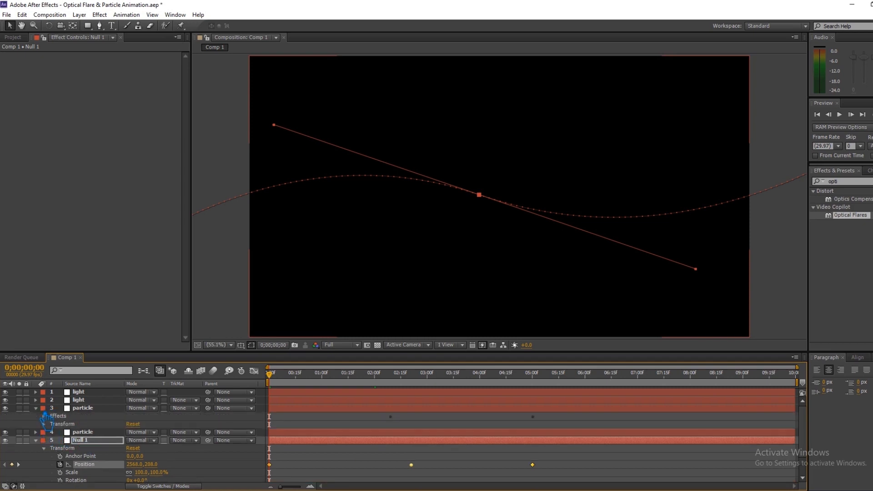
{"action": "left_click", "coordinate": [44, 424]}
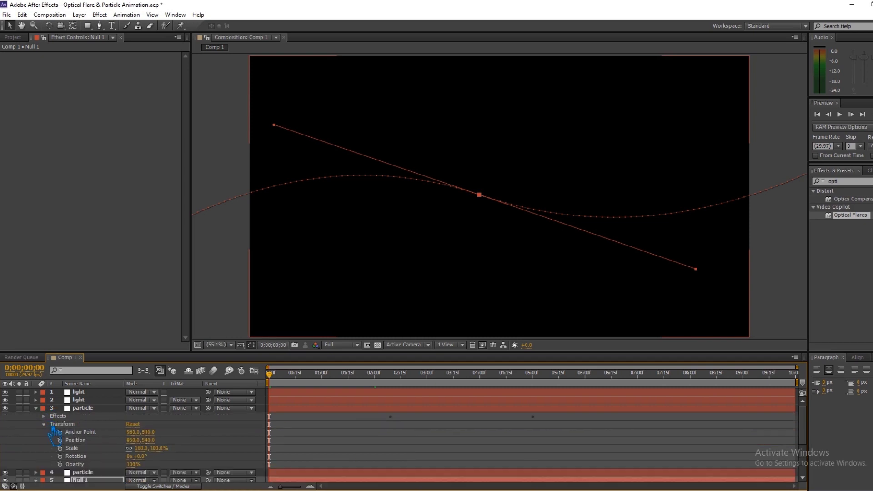
{"action": "left_click", "coordinate": [85, 440]}
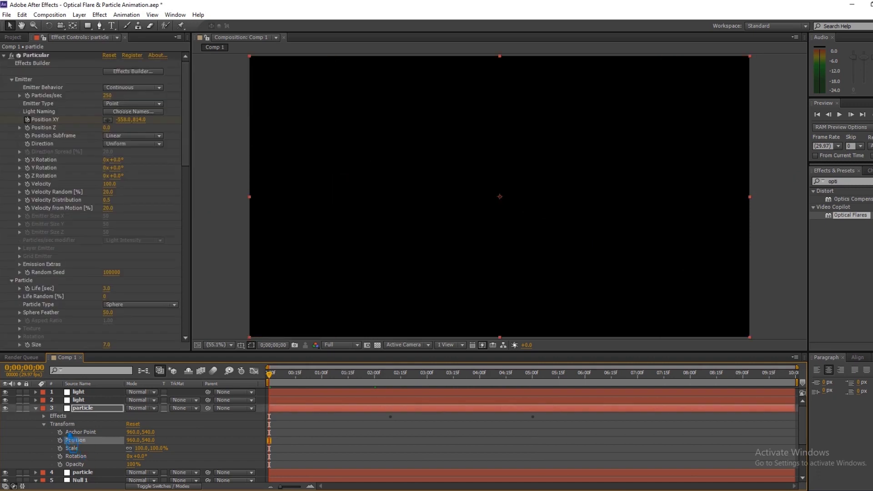
{"action": "left_click", "coordinate": [44, 424]}
{"action": "left_click", "coordinate": [43, 416]}
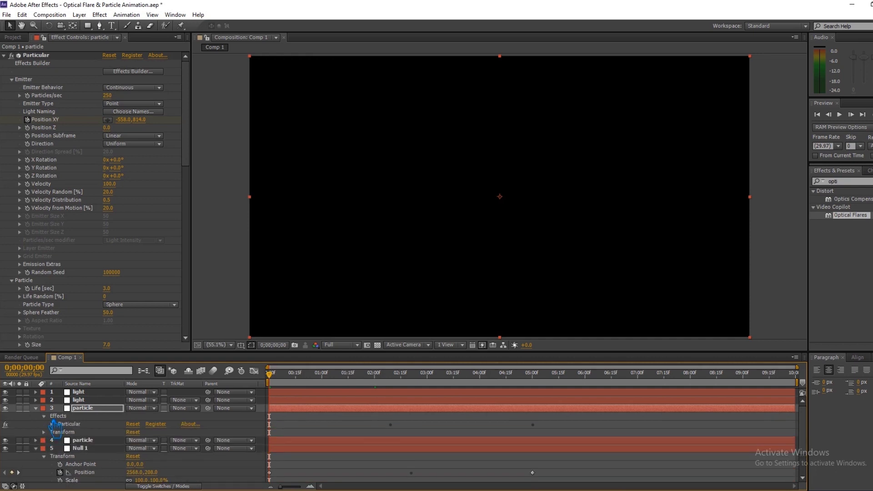
{"action": "left_click", "coordinate": [52, 424]}
{"action": "scroll", "coordinate": [64, 430], "scroll_direction": "down", "scroll_amount": 3}
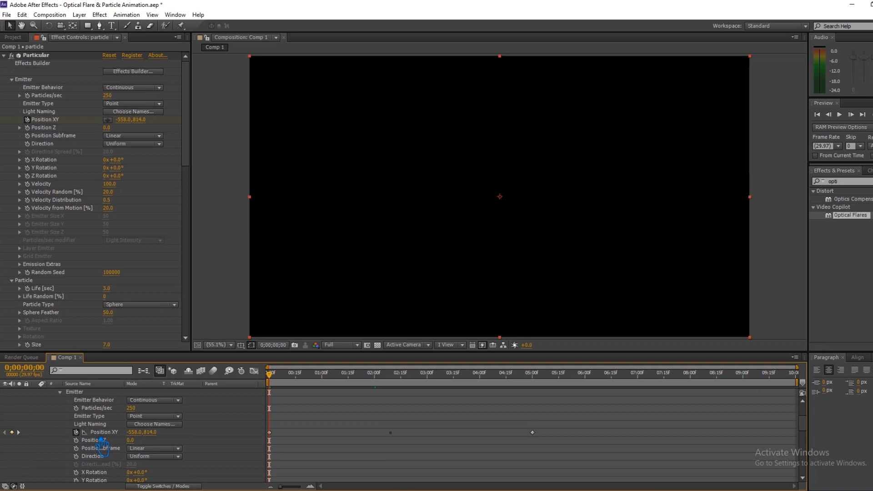
{"action": "left_click", "coordinate": [76, 432]}
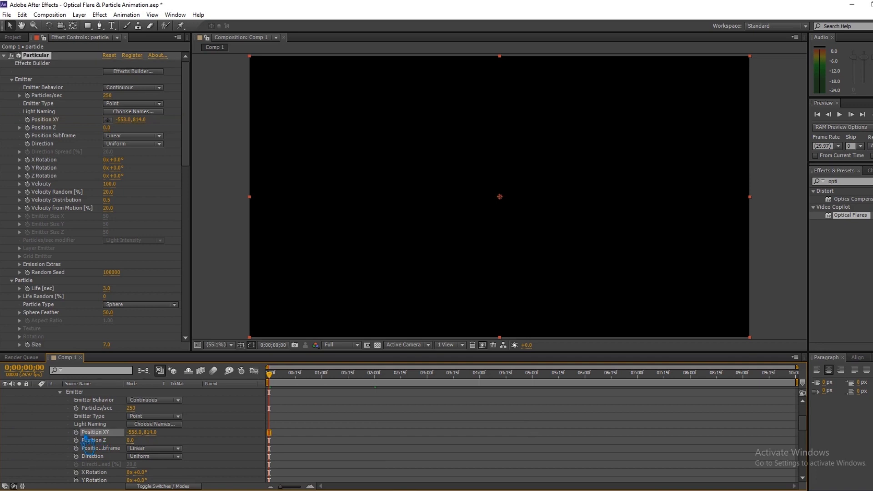
{"action": "key", "text": "ctrl+z"}
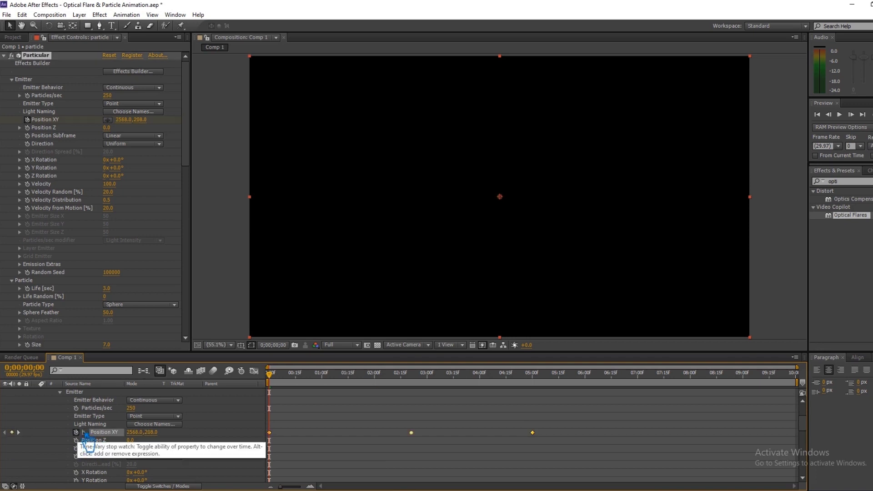
{"action": "scroll", "coordinate": [86, 448], "scroll_direction": "up", "scroll_amount": 5}
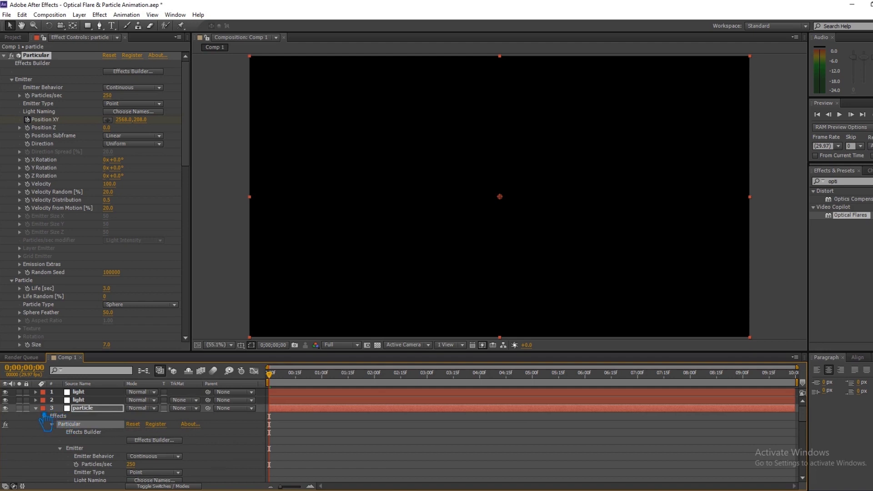
{"action": "left_click", "coordinate": [36, 408]}
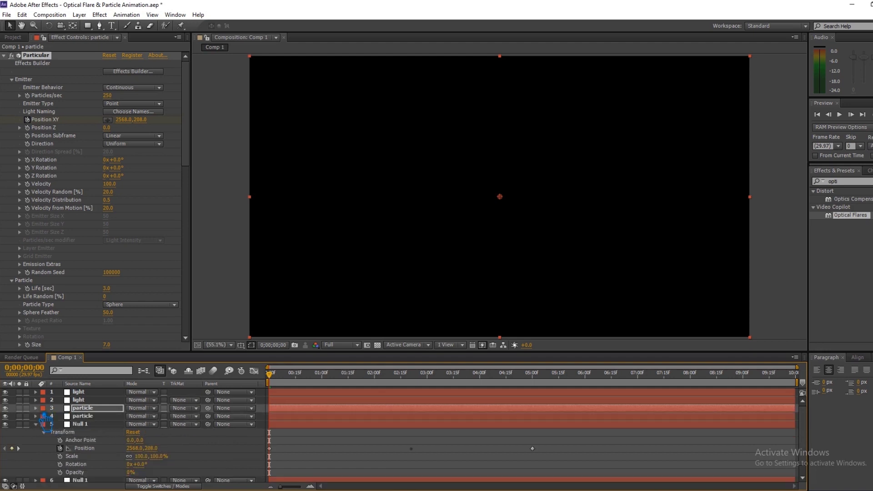
Replace the top light layer's Optical Flares Position XY keyframes with the null's reversed keyframes and collapse the expanded layers.
{"action": "left_click", "coordinate": [35, 392]}
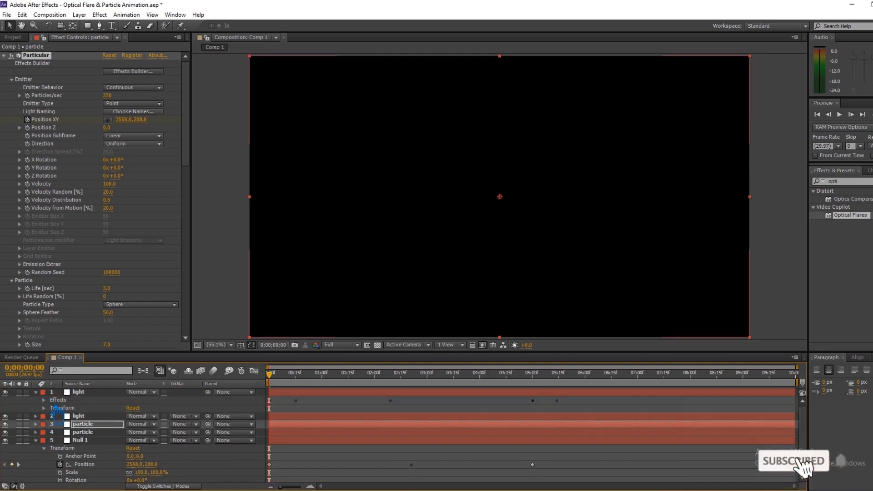
{"action": "left_click", "coordinate": [45, 401]}
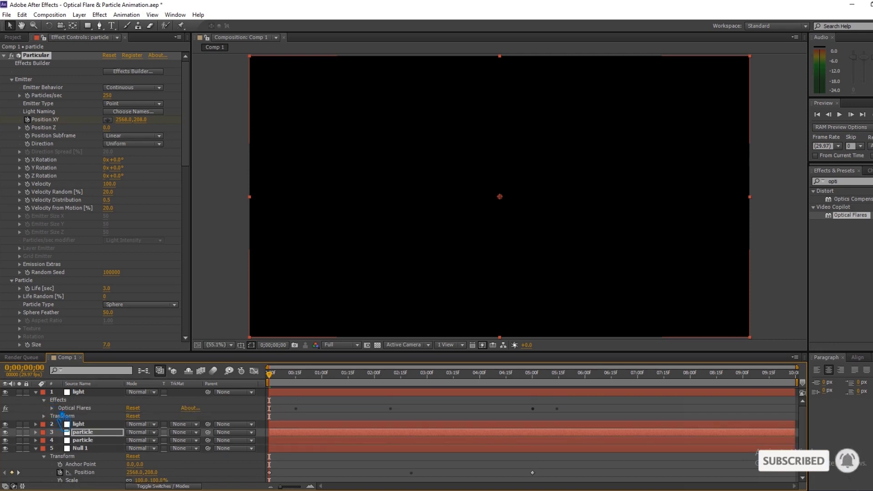
{"action": "left_click", "coordinate": [52, 408]}
{"action": "scroll", "coordinate": [62, 417], "scroll_direction": "down", "scroll_amount": 1}
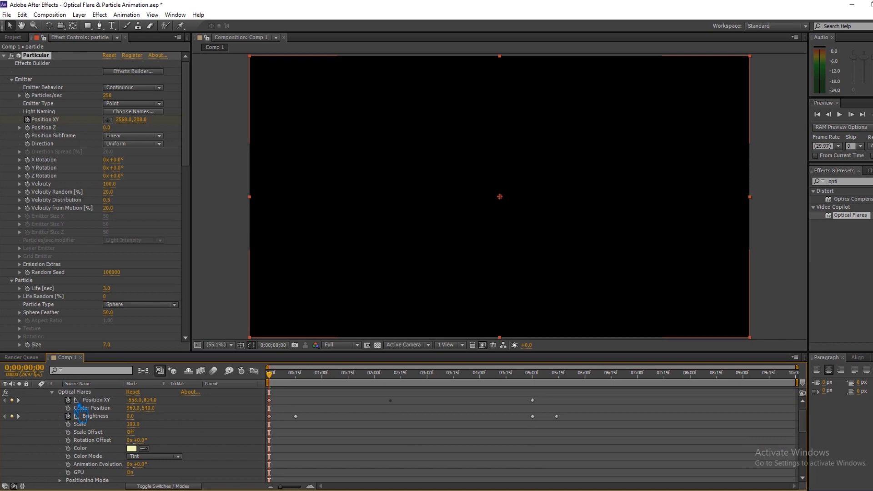
{"action": "left_click", "coordinate": [68, 400]}
{"action": "key", "text": "ctrl+z"}
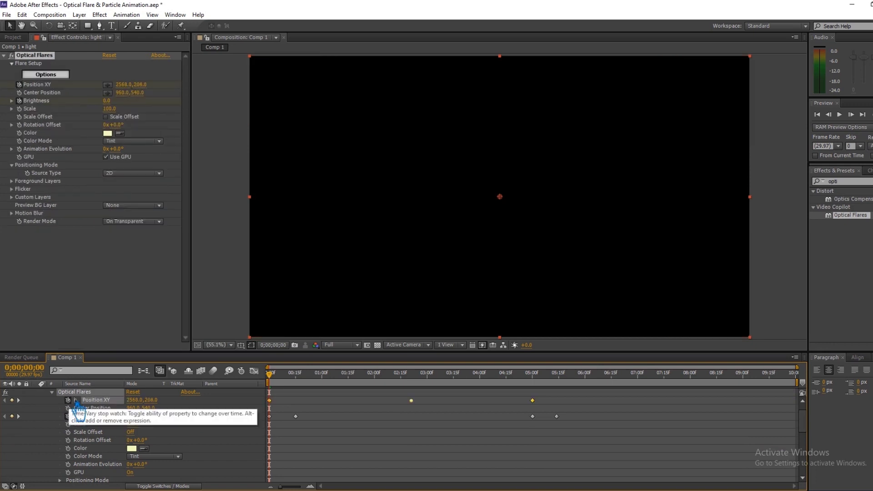
{"action": "scroll", "coordinate": [52, 409], "scroll_direction": "up", "scroll_amount": 1}
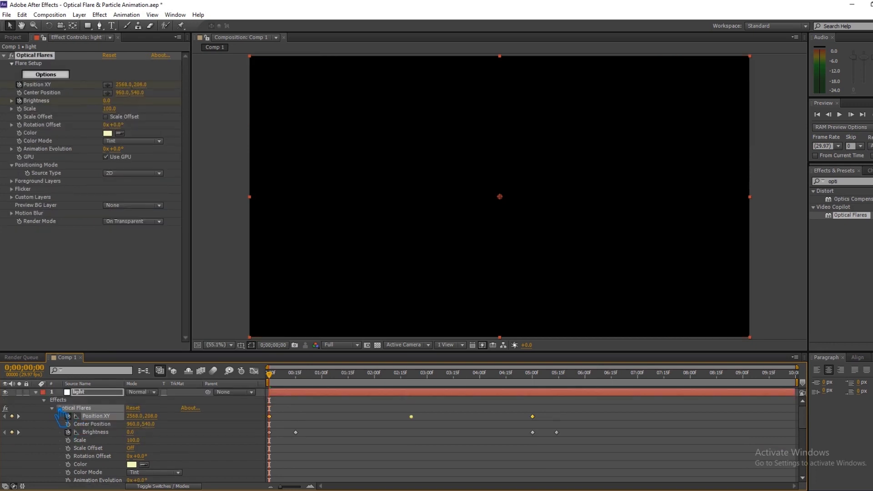
{"action": "left_click", "coordinate": [44, 400]}
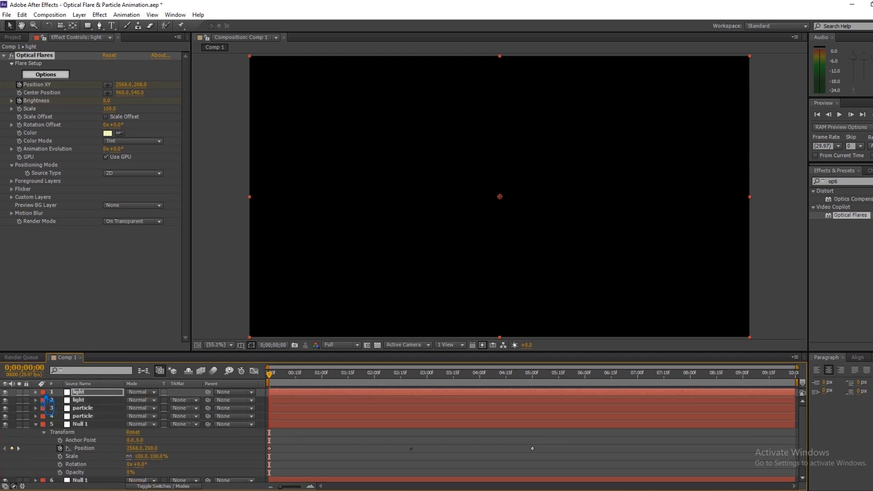
{"action": "left_click", "coordinate": [44, 432]}
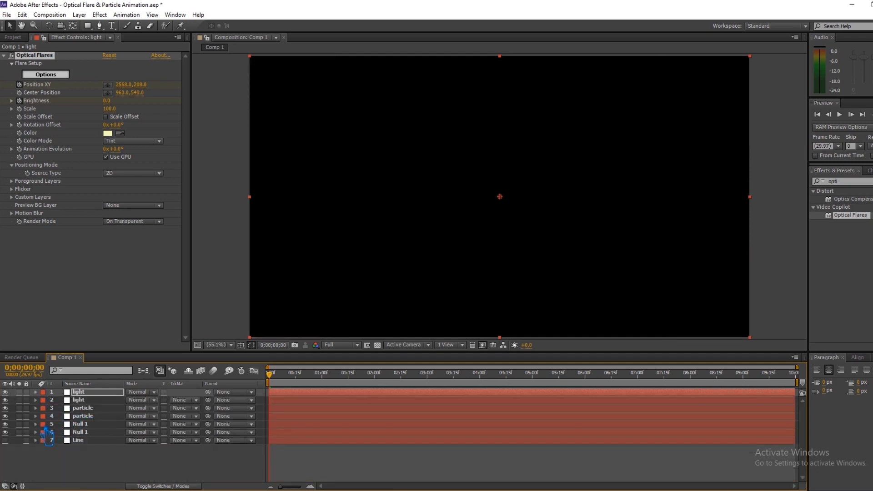
Save the project and start a RAM preview of the composition.
{"action": "left_click", "coordinate": [136, 467]}
{"action": "key", "text": "ctrl+s"}
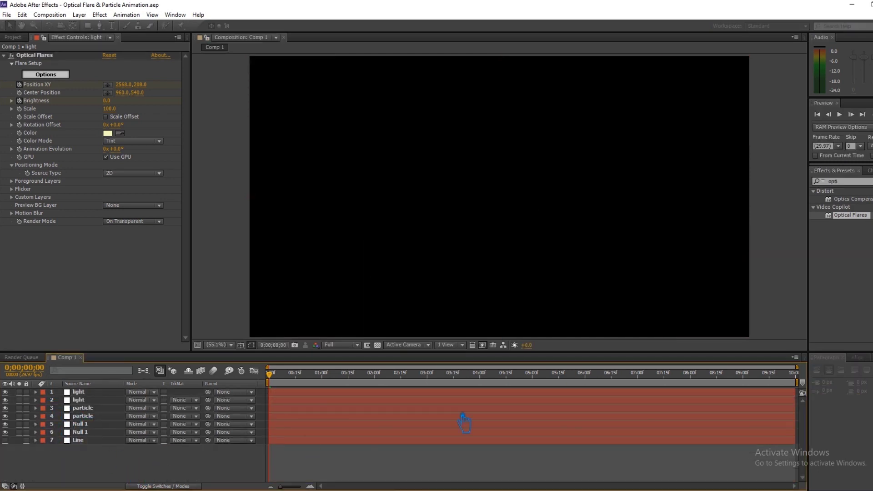
{"action": "left_click", "coordinate": [872, 115]}
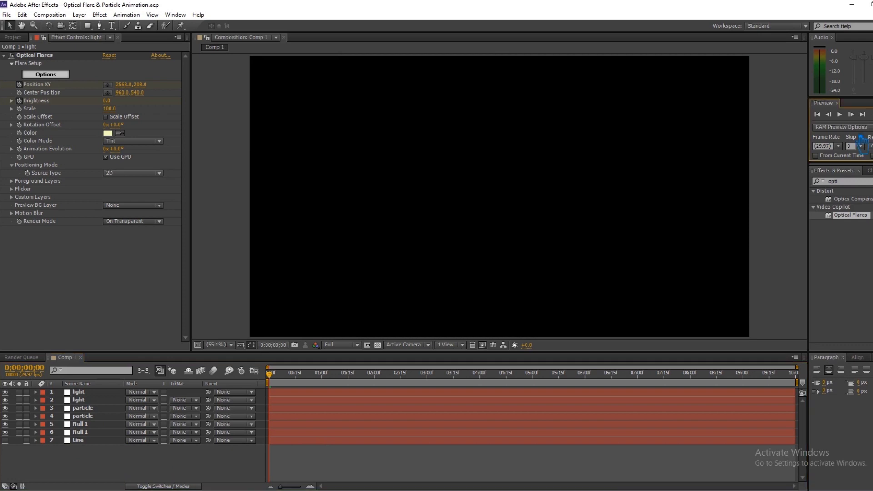